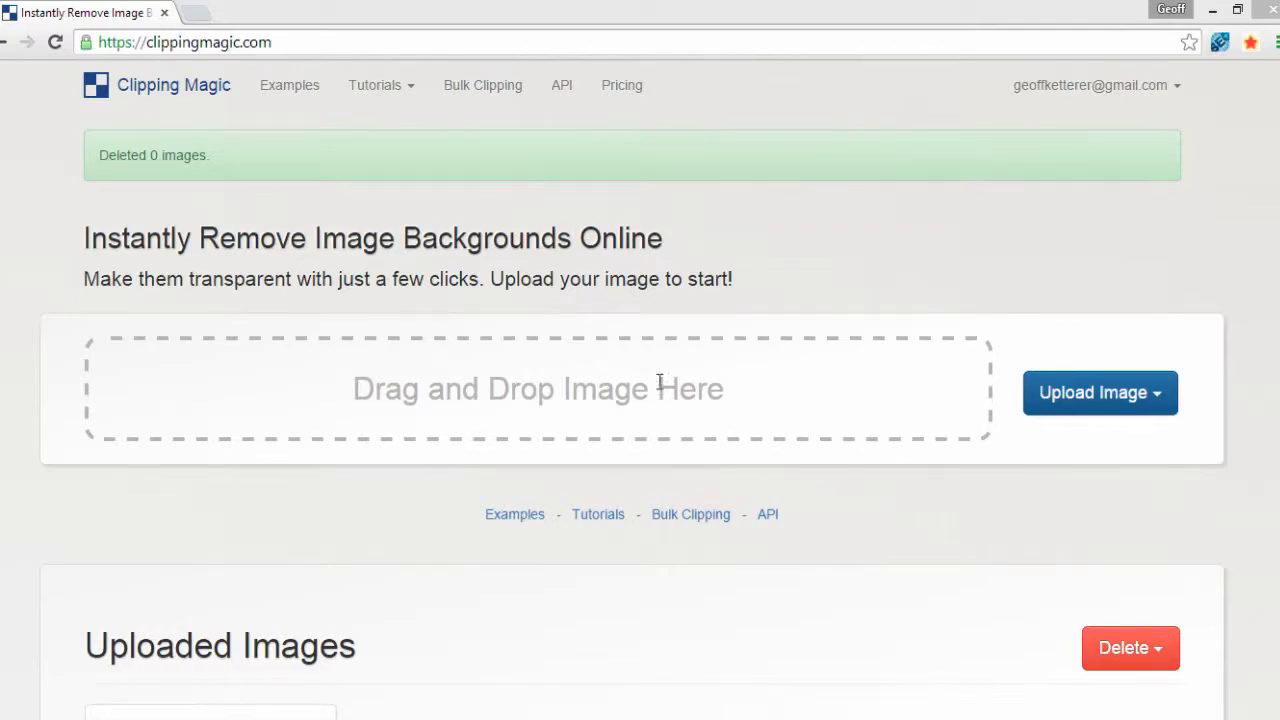
# Upload the profile photo from the Desktop into the editor and clear the duplicate-upload notice.
pyautogui.click(1073, 395)
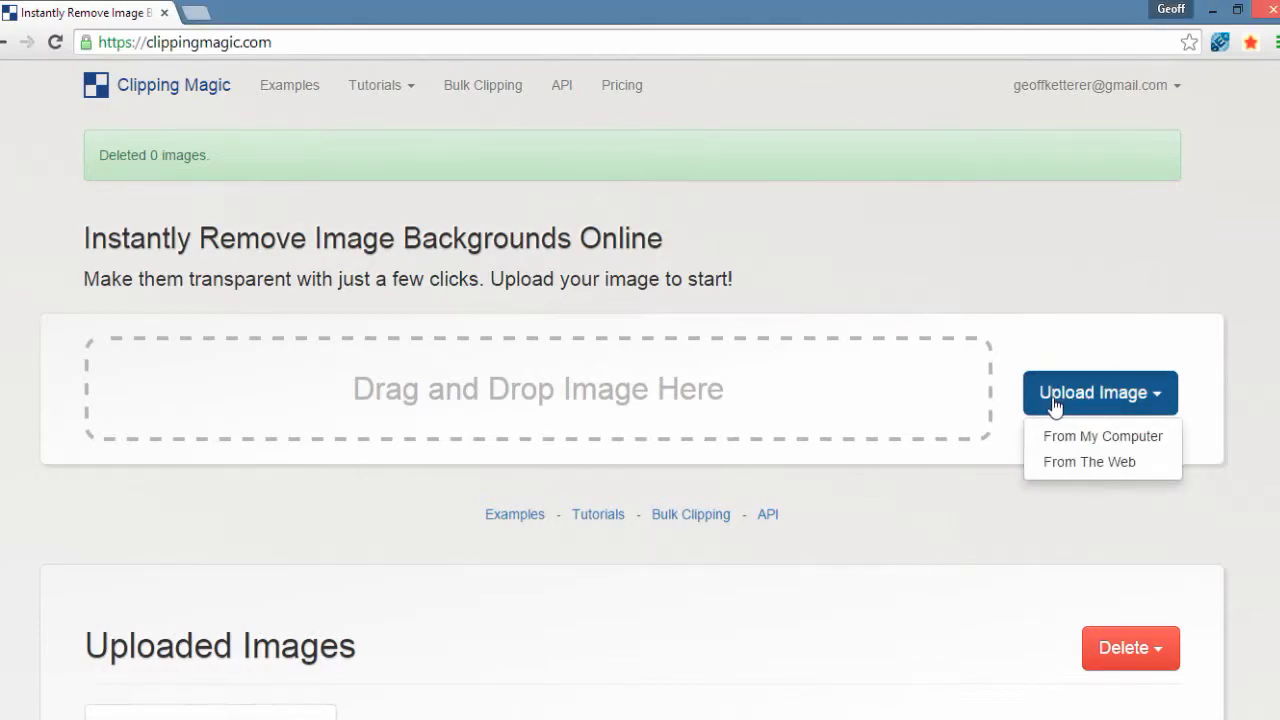
pyautogui.click(1063, 437)
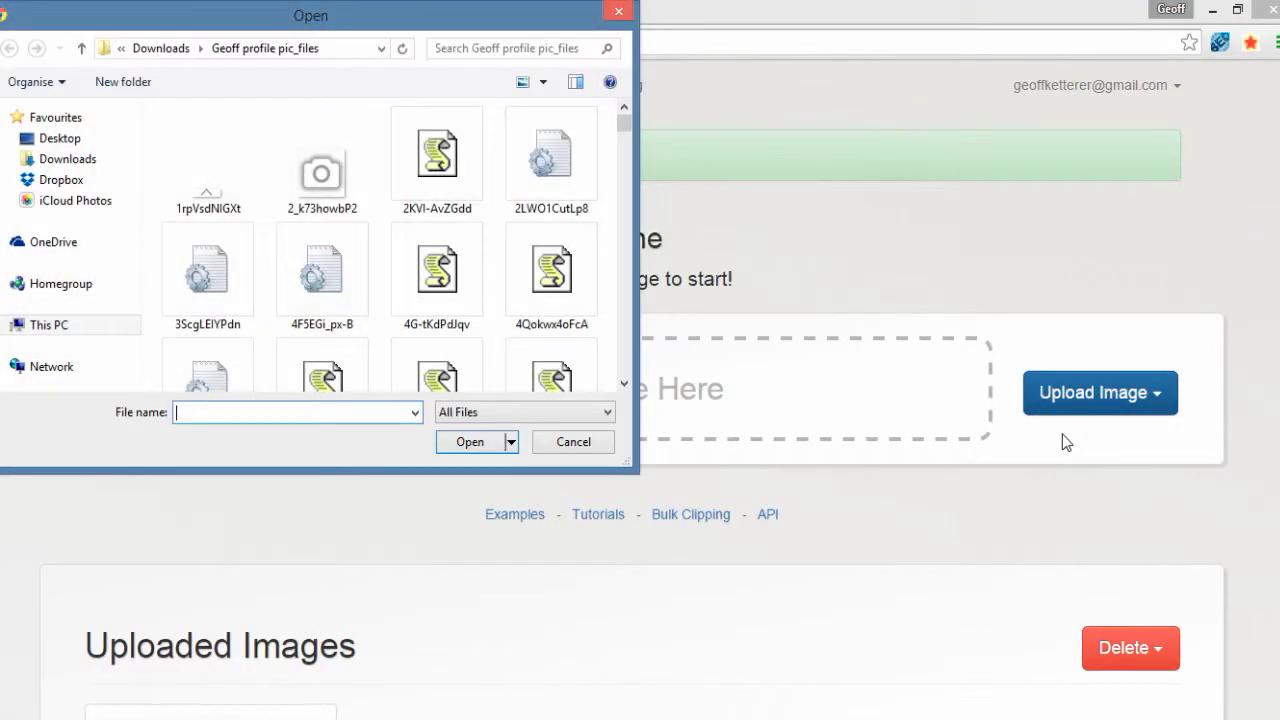
pyautogui.moveTo(136, 160); pyautogui.dragTo(136, 143)
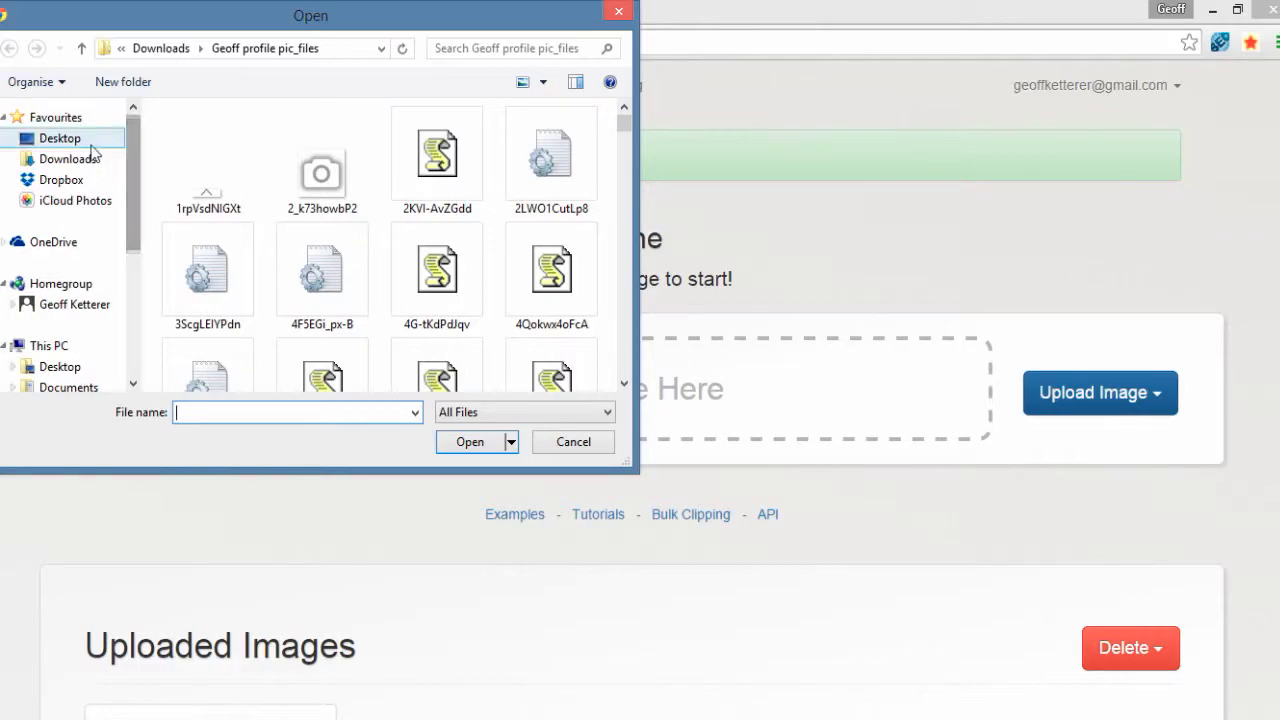
pyautogui.click(62, 138)
pyautogui.moveTo(631, 127); pyautogui.dragTo(624, 320)
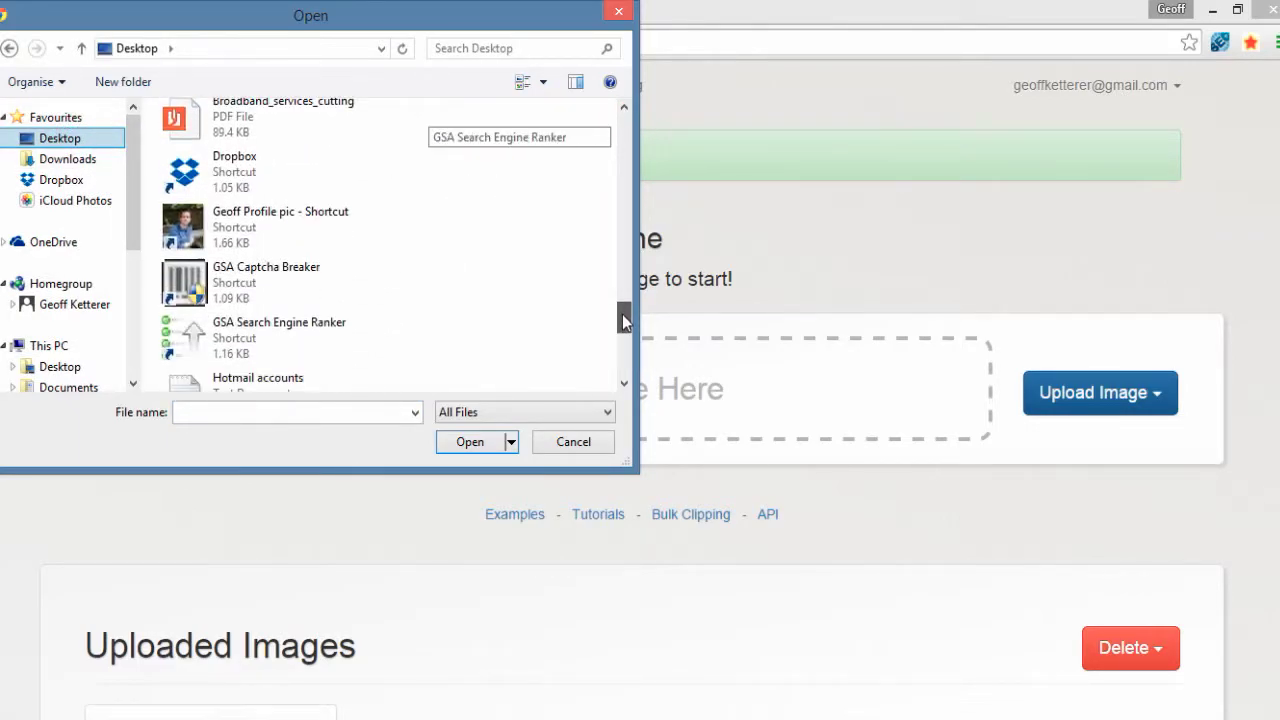
pyautogui.doubleClick(363, 206)
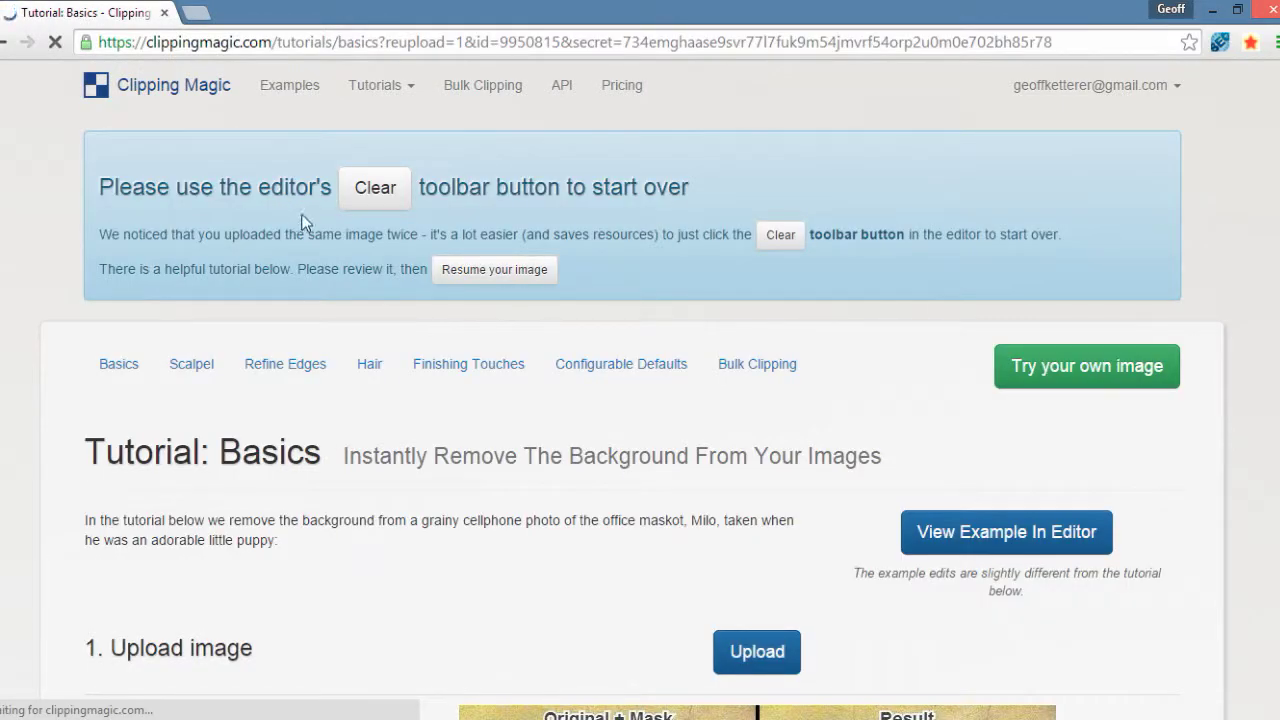
pyautogui.click(370, 185)
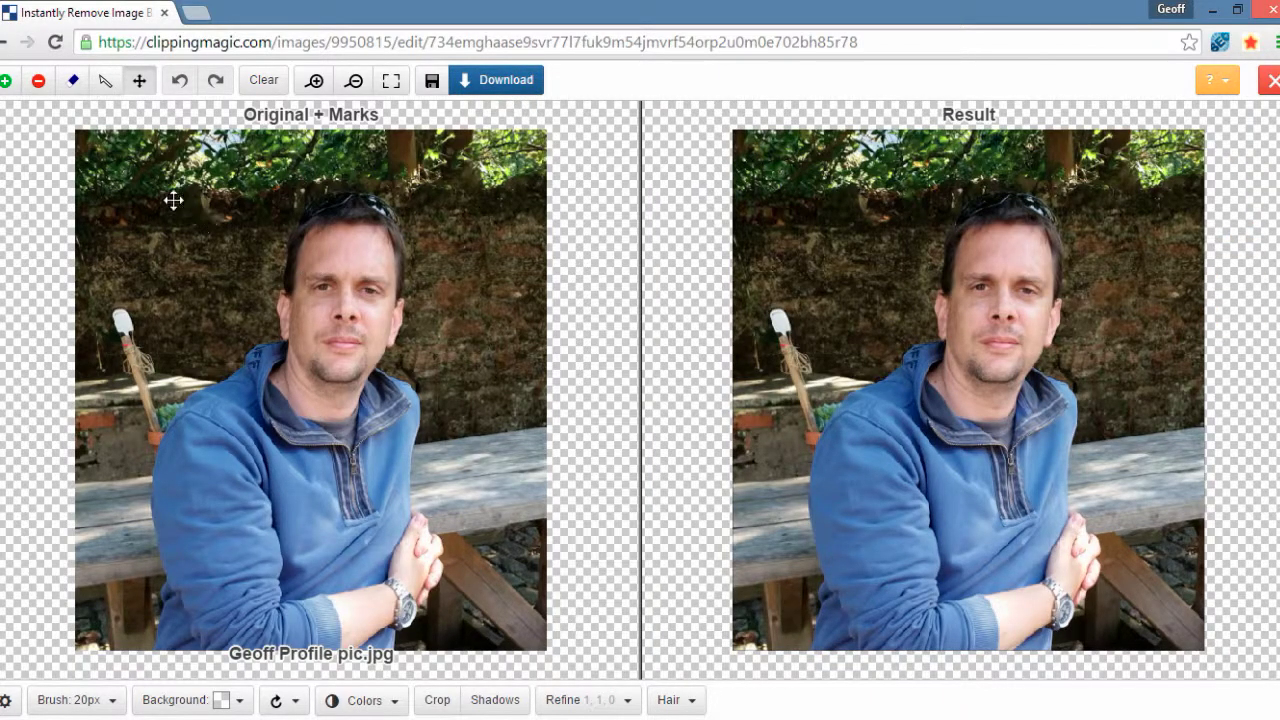
# Adjust the zoom, then paint a green keep stroke across the man's chest.
pyautogui.scroll(4, 355, 330)
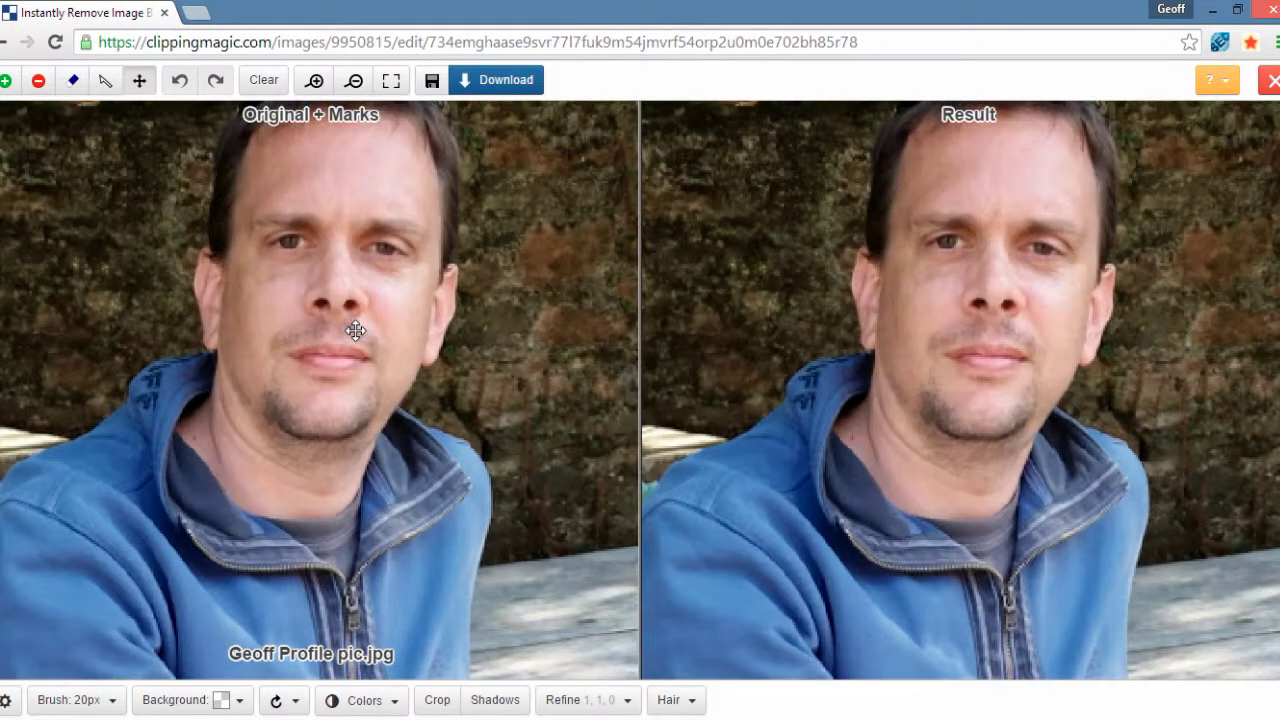
pyautogui.scroll(-2, 356, 332)
pyautogui.scroll(-3, 355, 330)
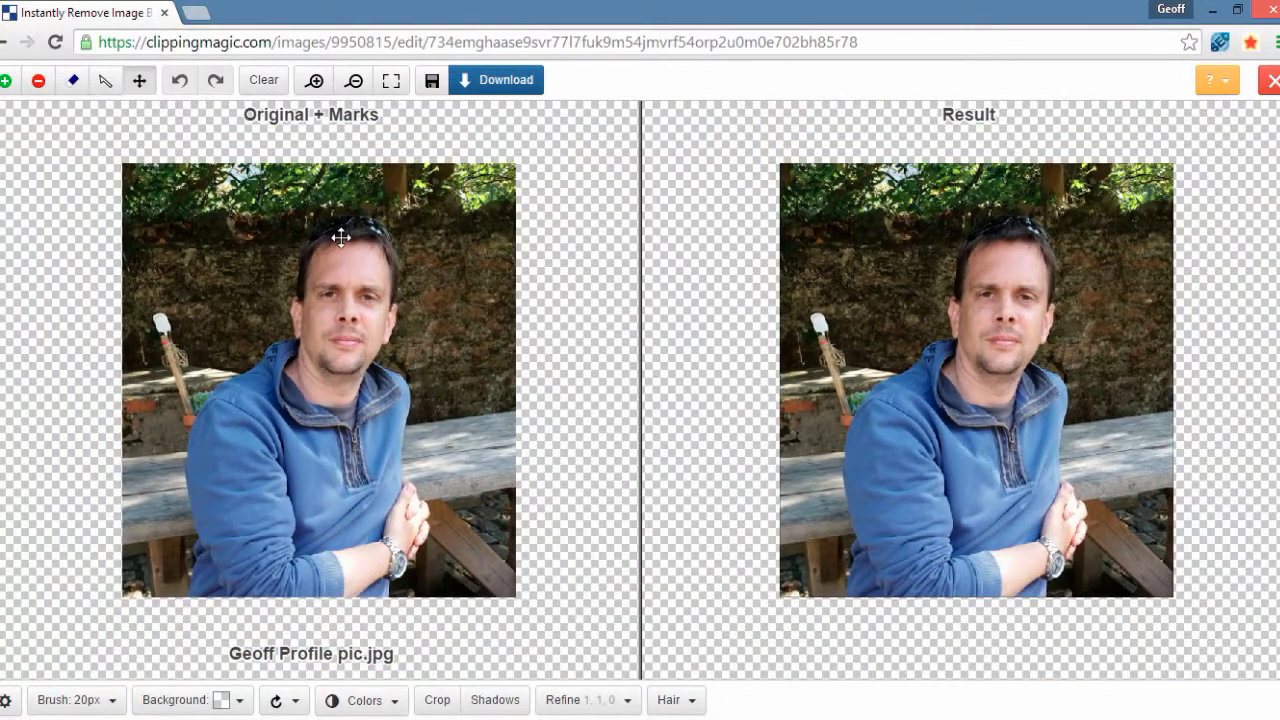
pyautogui.click(314, 80)
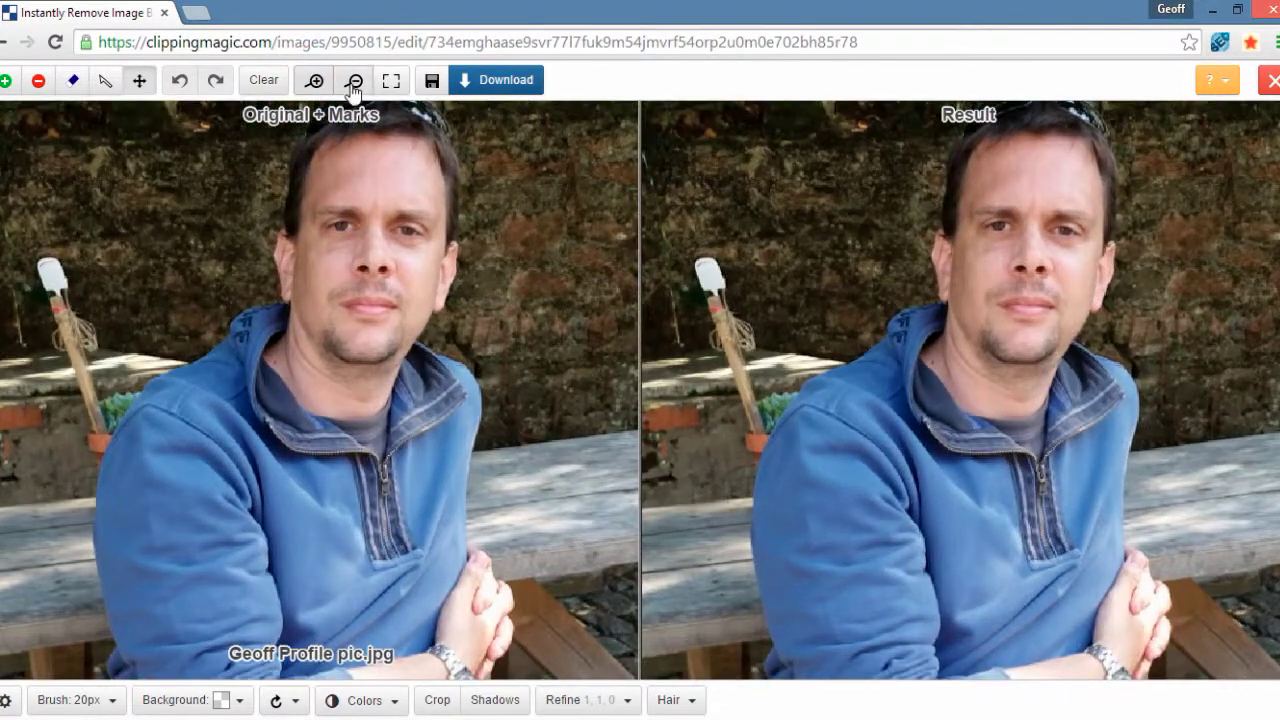
pyautogui.click(354, 82)
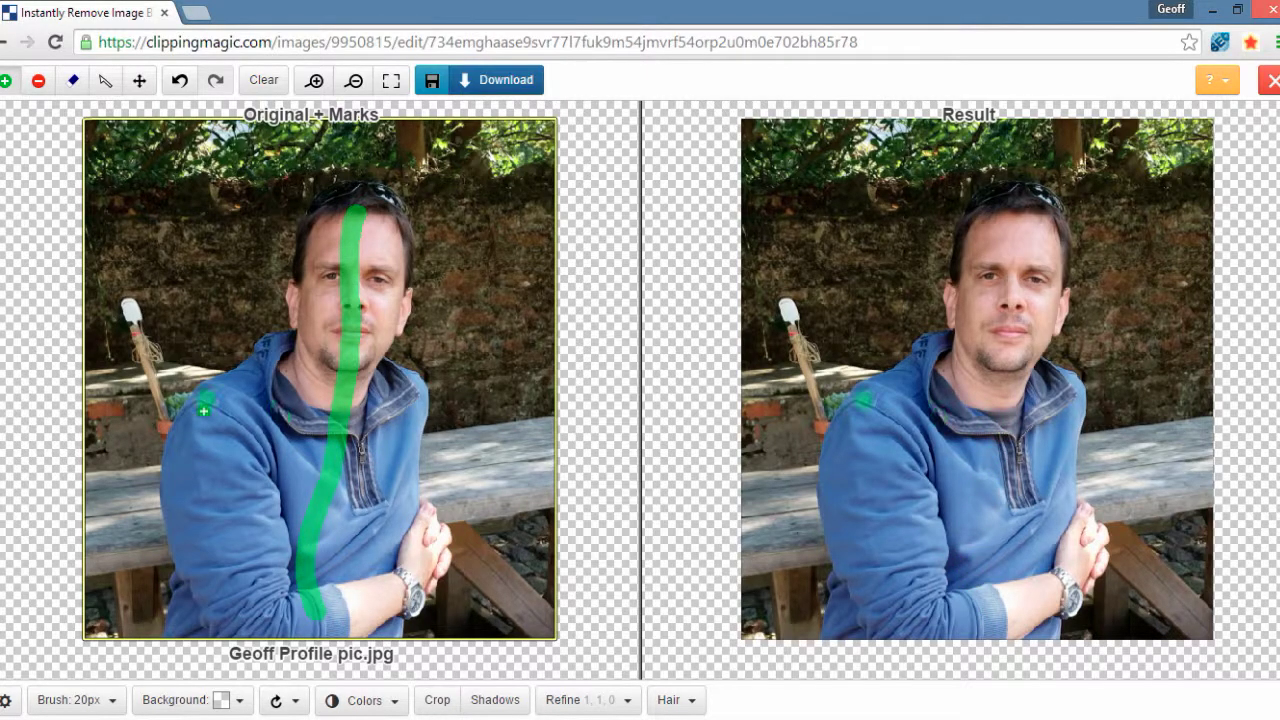
pyautogui.moveTo(207, 436)
pyautogui.mouseDown()
pyautogui.moveTo(357, 422)
pyautogui.moveTo(413, 401)
pyautogui.mouseUp()
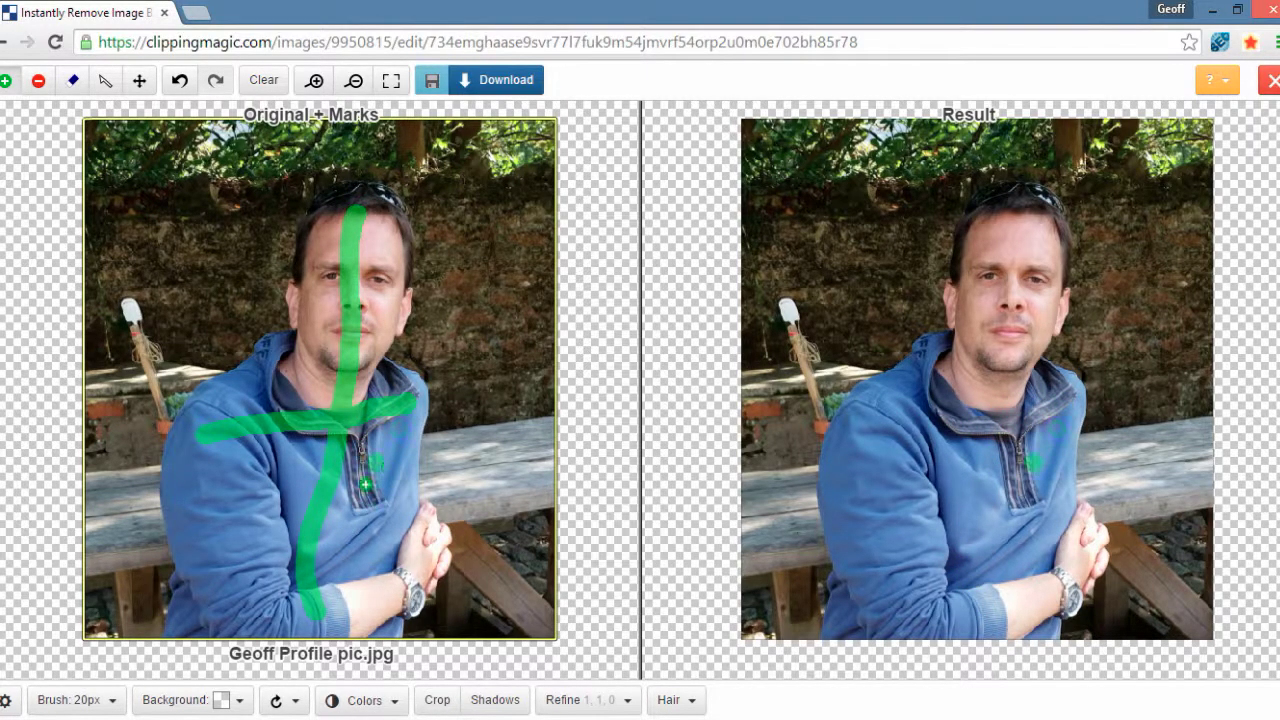
# Switch to the red remove marker and stroke the garden around the man as background.
pyautogui.click(38, 81)
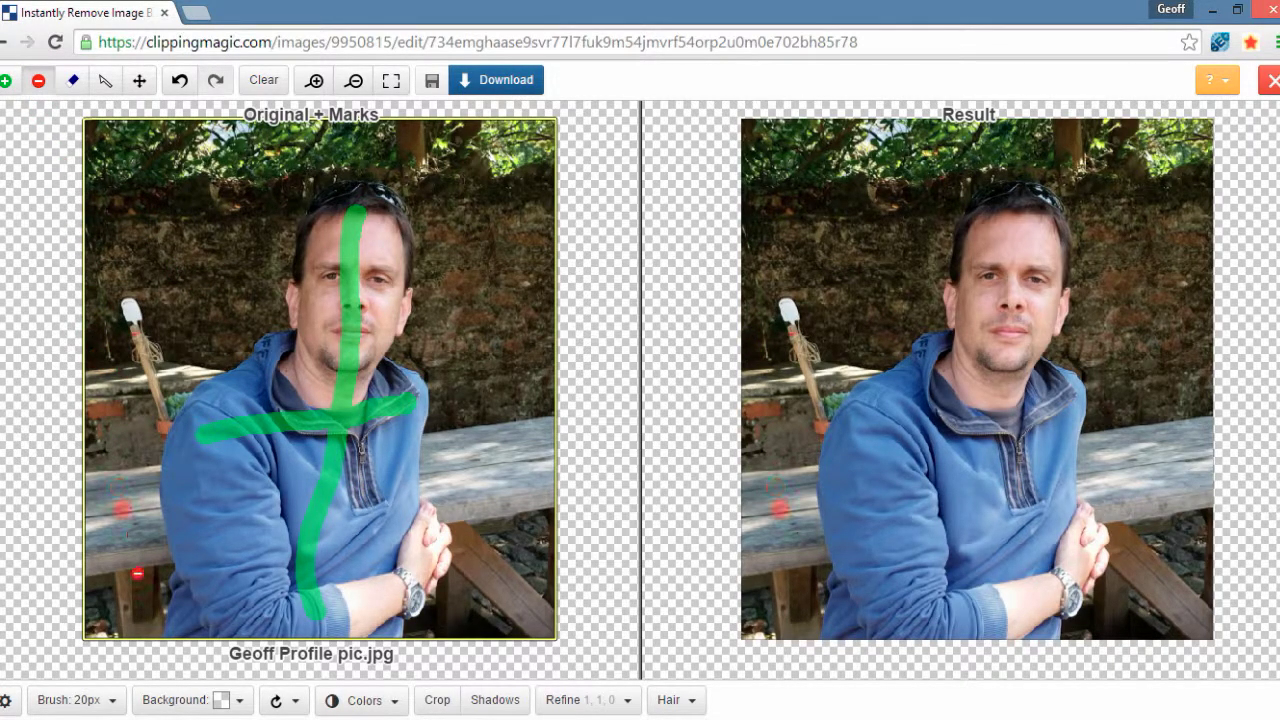
pyautogui.moveTo(143, 631)
pyautogui.mouseDown()
pyautogui.moveTo(141, 432)
pyautogui.moveTo(172, 372)
pyautogui.moveTo(250, 335)
pyautogui.moveTo(264, 216)
pyautogui.moveTo(296, 172)
pyautogui.moveTo(335, 162)
pyautogui.moveTo(428, 186)
pyautogui.moveTo(452, 248)
pyautogui.moveTo(447, 341)
pyautogui.moveTo(482, 526)
pyautogui.moveTo(480, 640)
pyautogui.mouseUp()
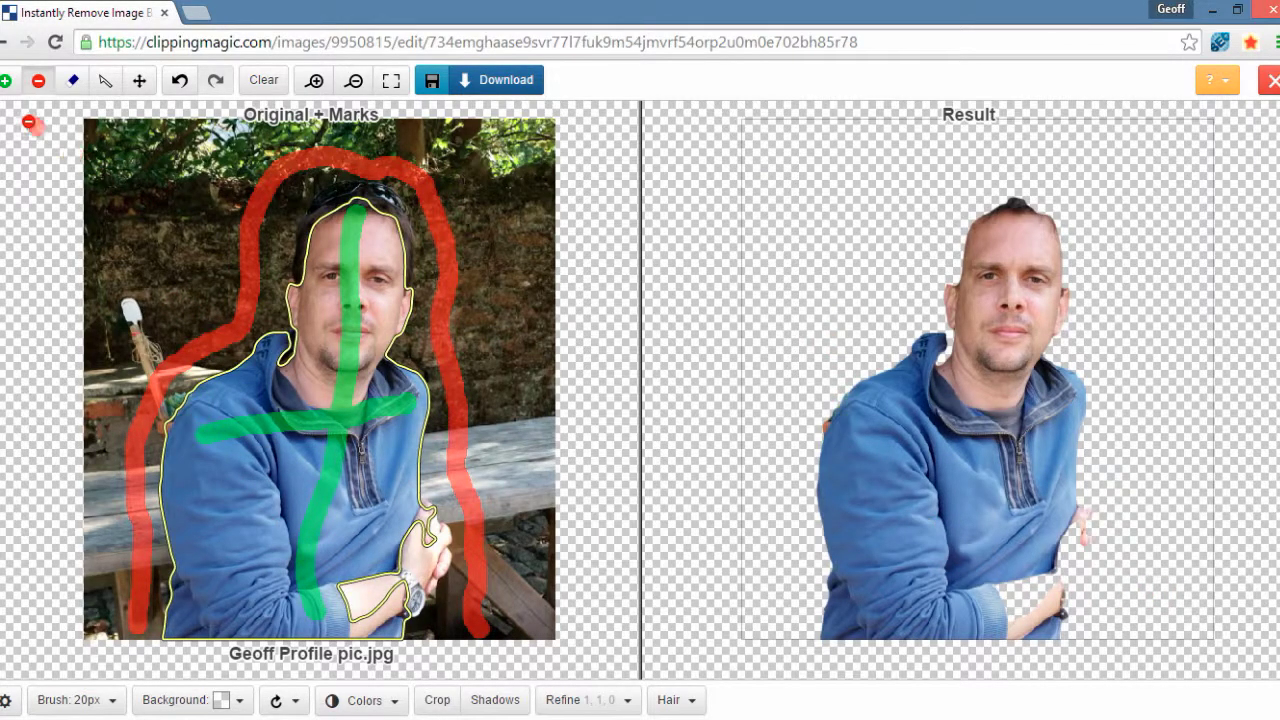
# Place green keep dots along the face edge, hairline, top of the hair and right side of the head.
pyautogui.click(5, 80)
pyautogui.click(302, 273)
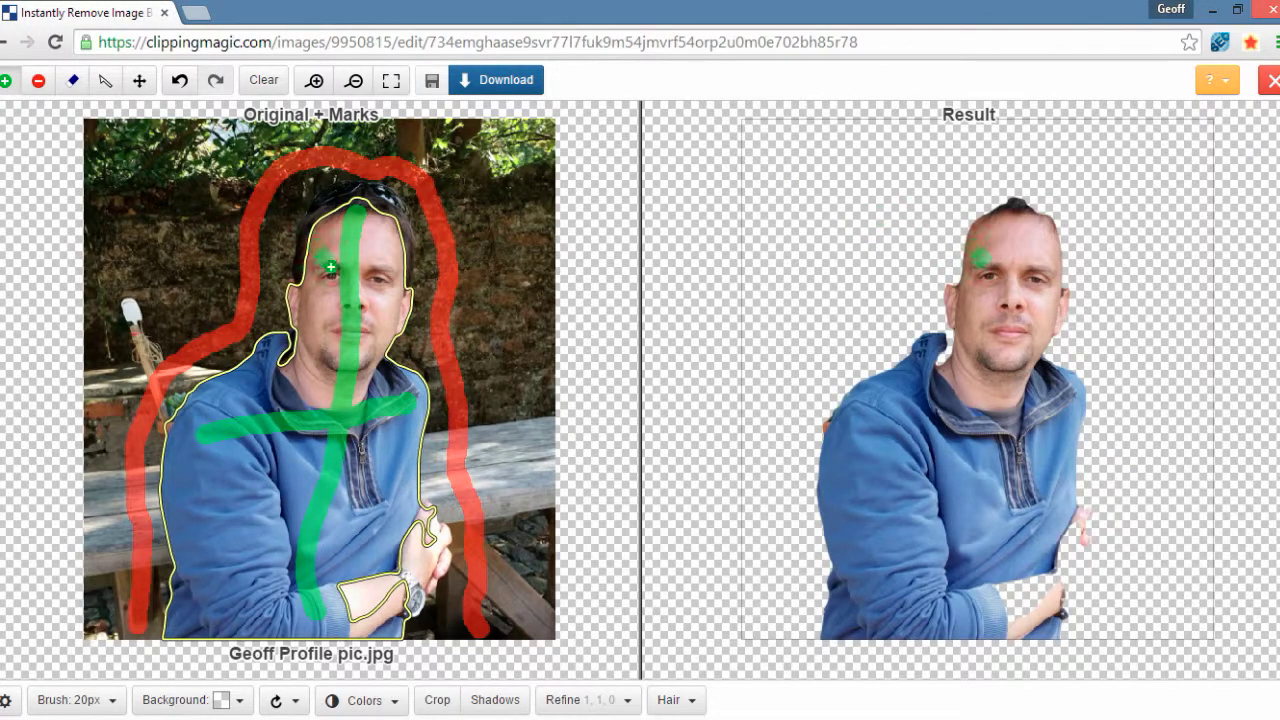
pyautogui.click(314, 236)
pyautogui.click(322, 222)
pyautogui.click(333, 203)
pyautogui.click(358, 191)
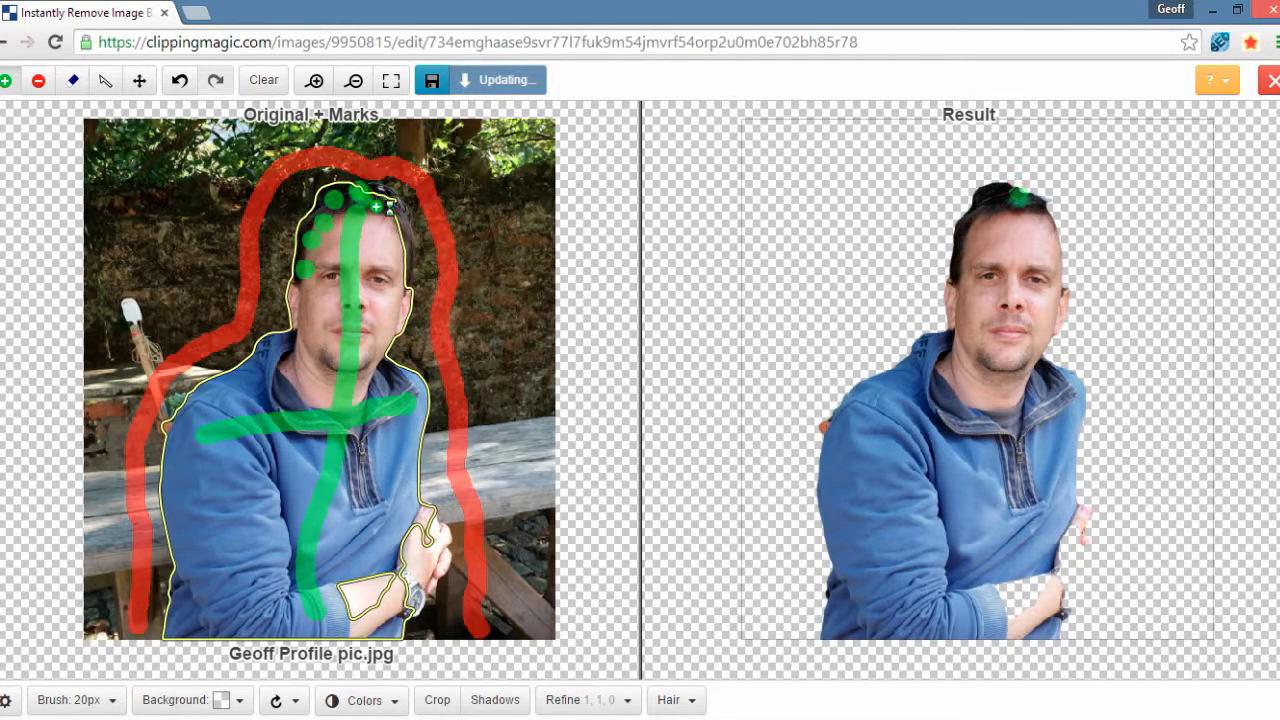
pyautogui.click(377, 199)
pyautogui.click(395, 220)
pyautogui.click(403, 243)
pyautogui.click(409, 294)
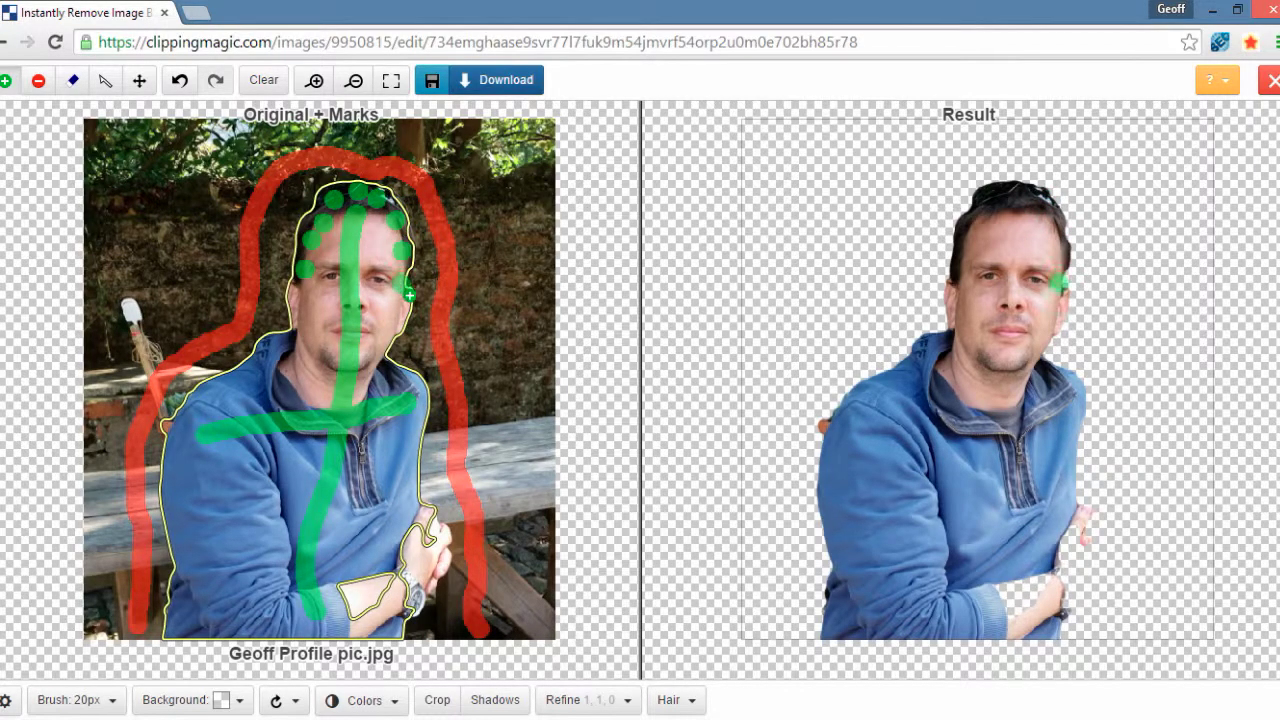
pyautogui.click(397, 280)
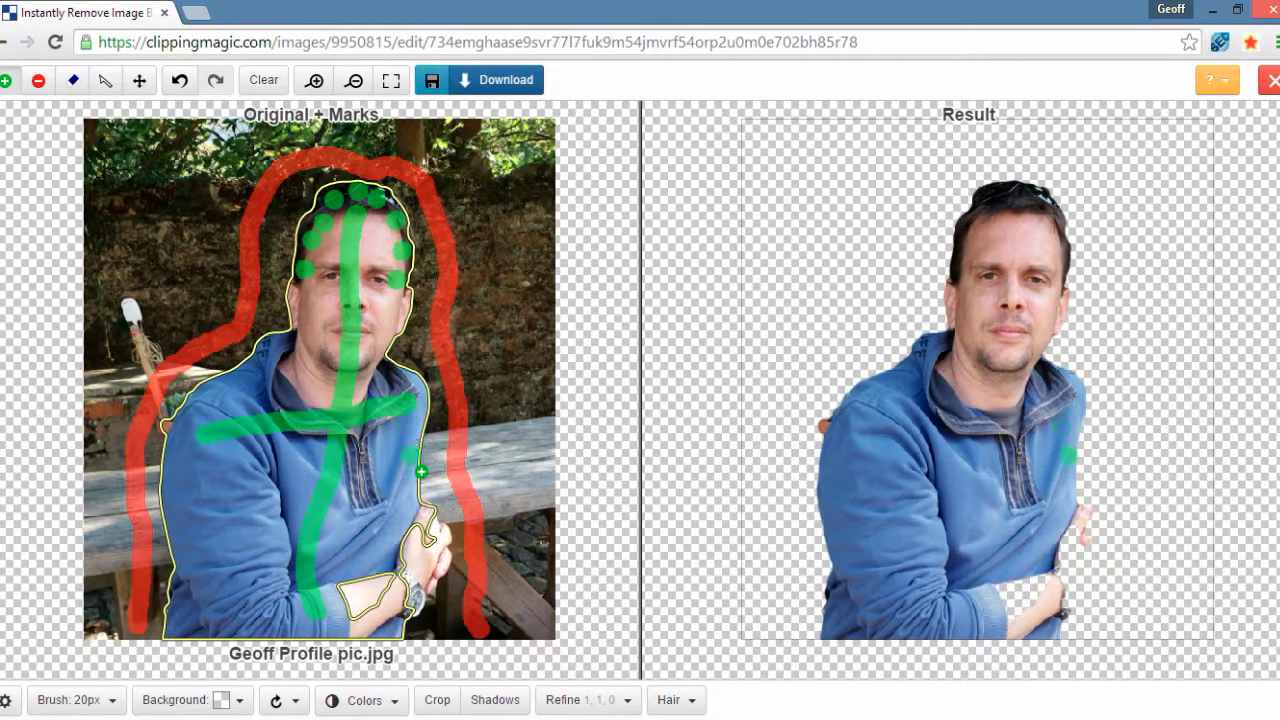
# Add green keep dots on the hand and wrist, toggling between Pan (P) and the keep brush (F).
pyautogui.click(420, 558)
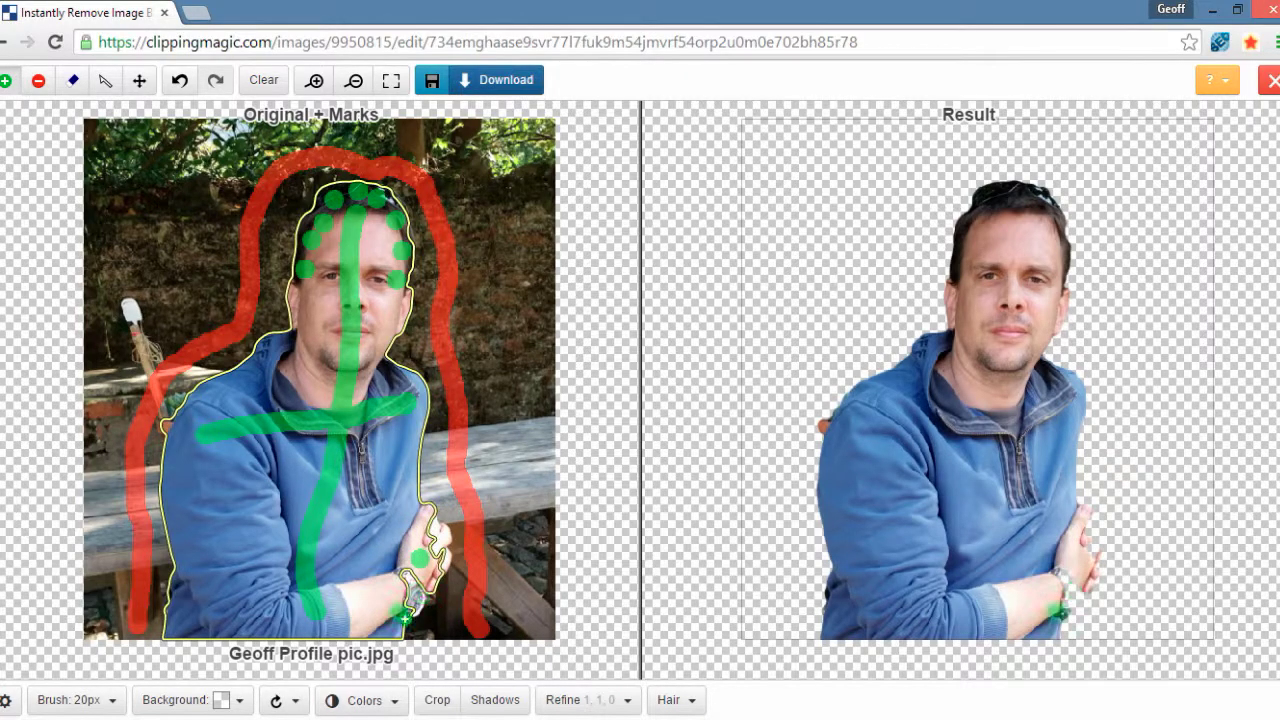
pyautogui.click(413, 597)
pyautogui.press('p')
pyautogui.press('f')
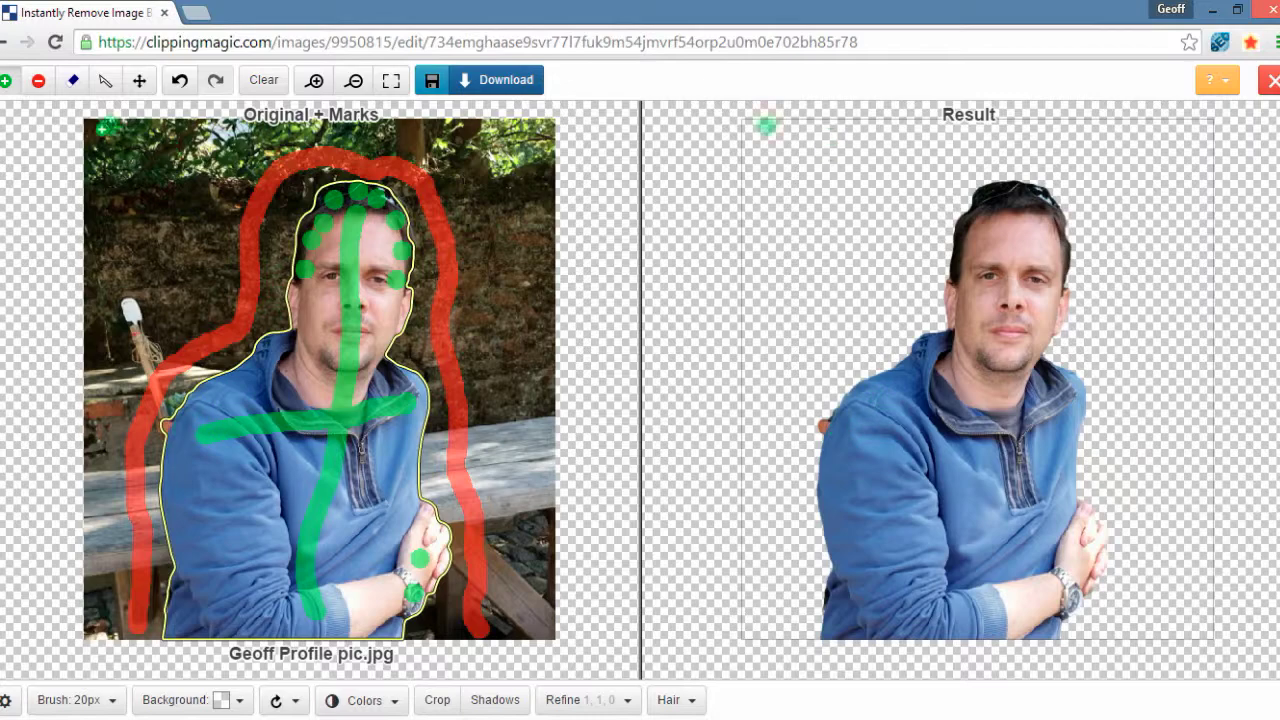
pyautogui.press('p')
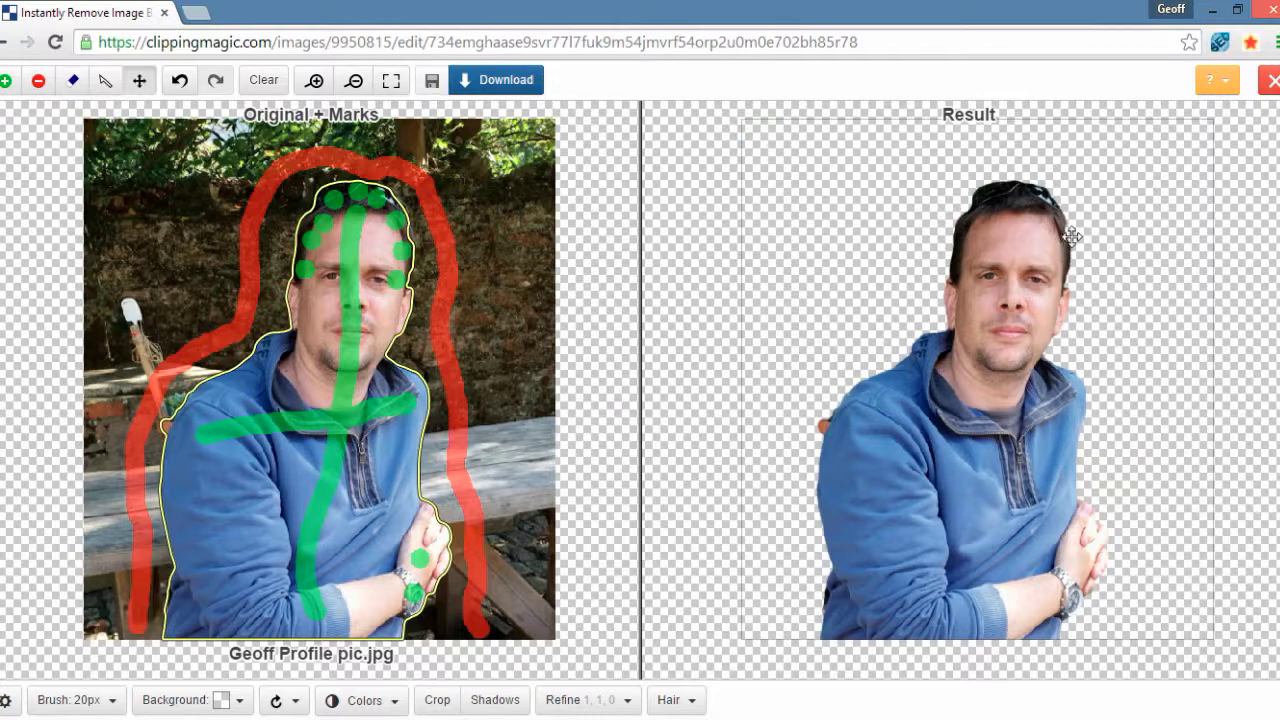
pyautogui.press('f')
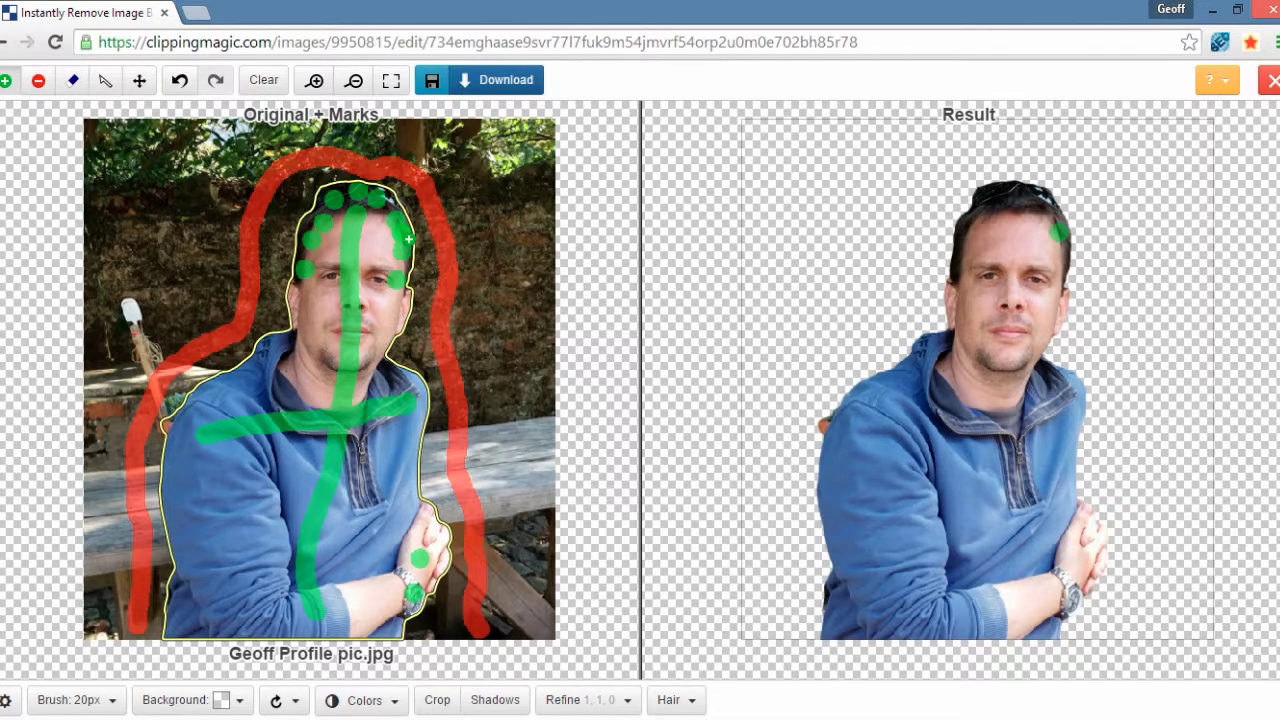
pyautogui.press('p')
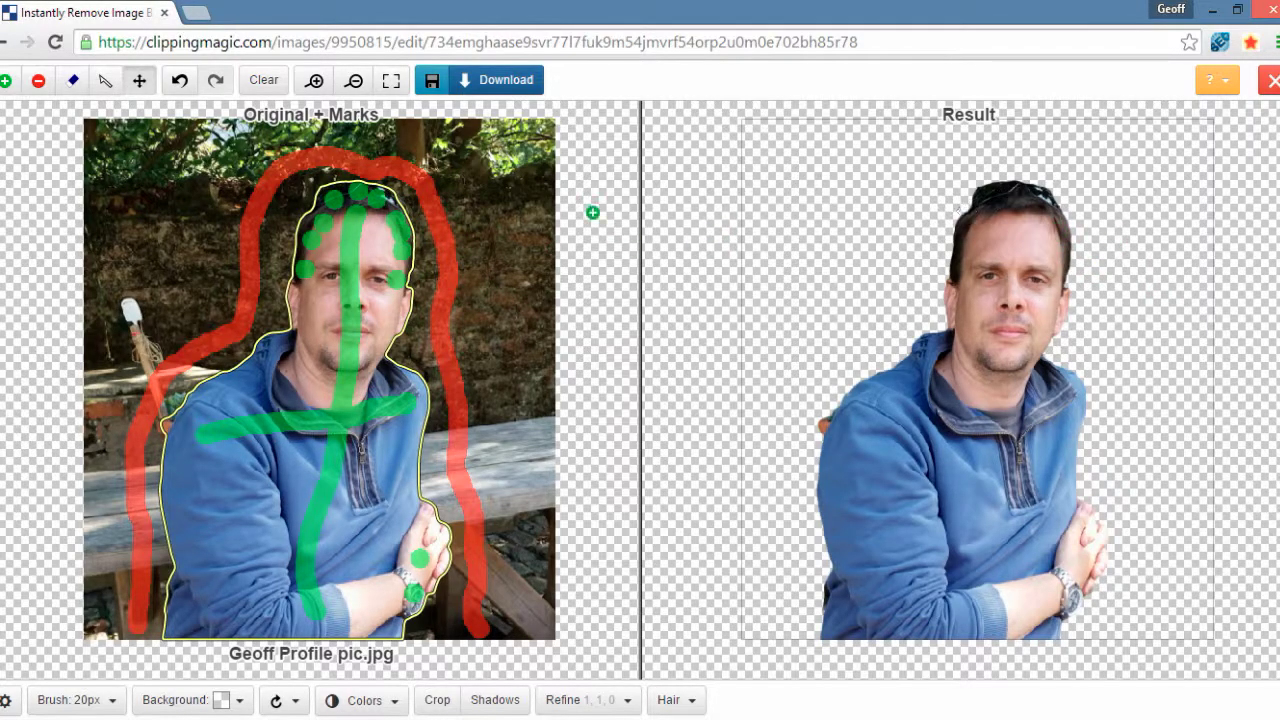
# Keep the upper-left hair, then place red remove dots above the head and along the jacket's left edge.
pyautogui.click(316, 216)
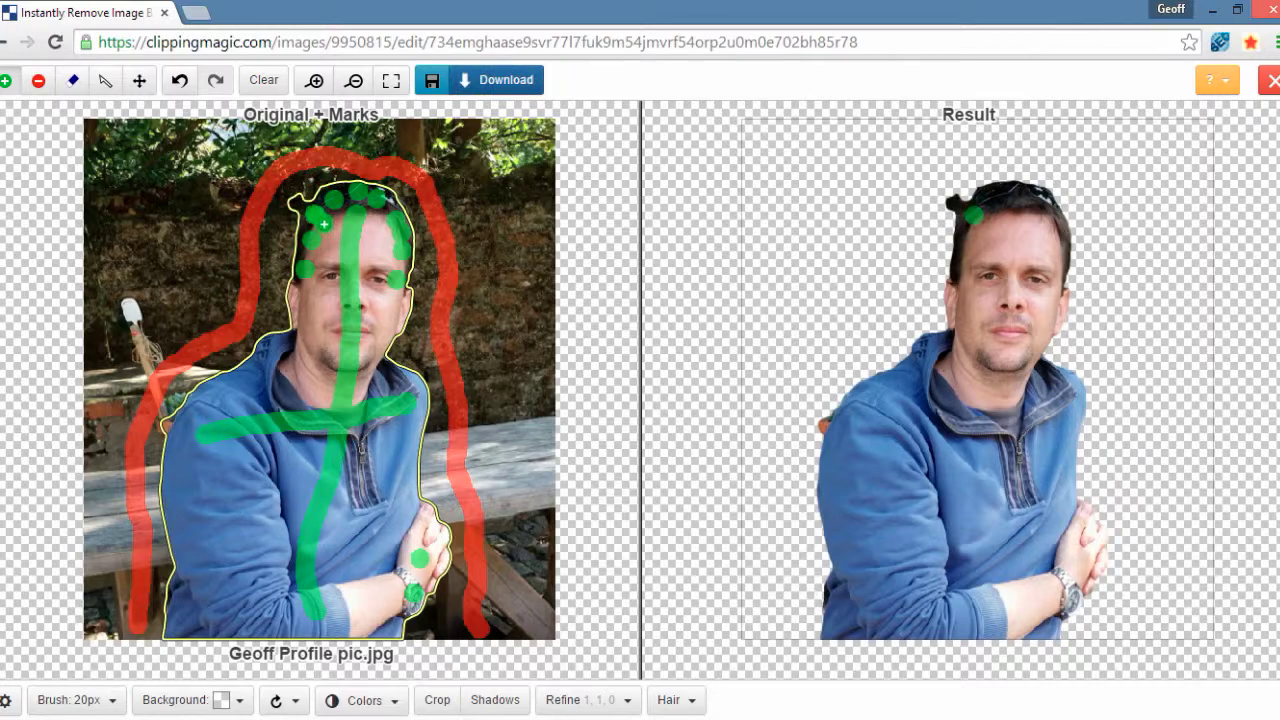
pyautogui.click(40, 82)
pyautogui.click(293, 197)
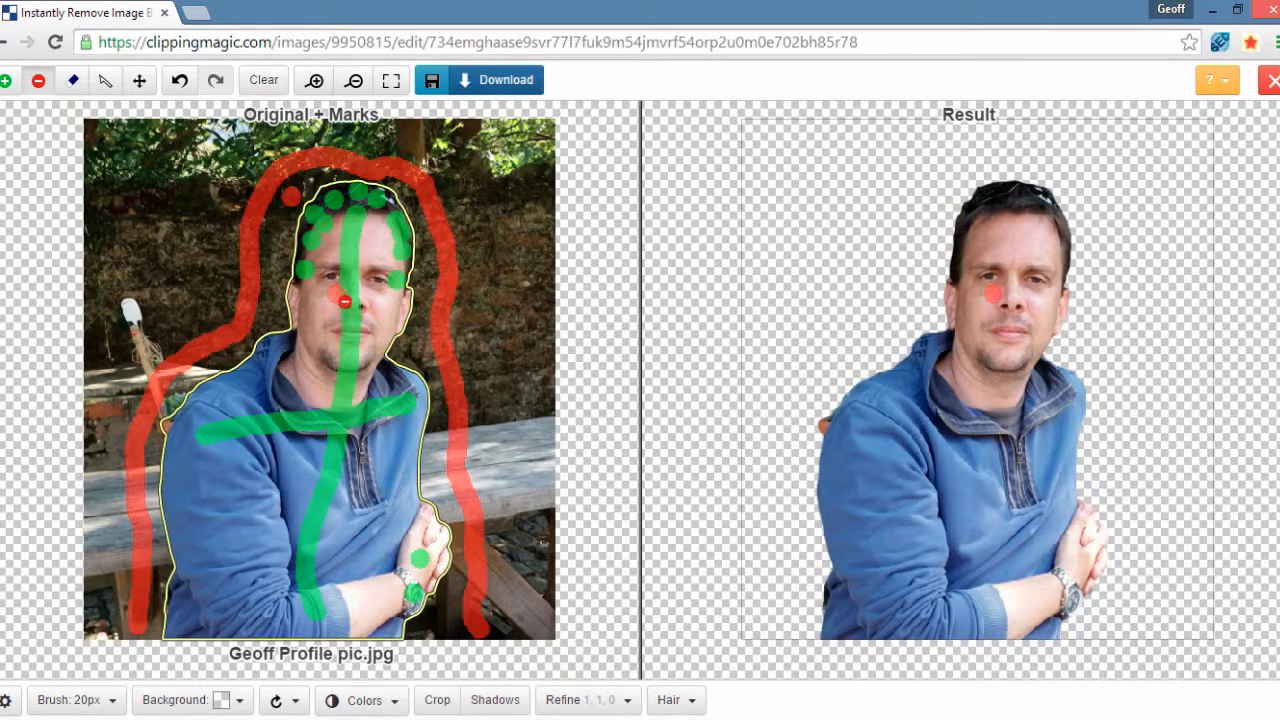
pyautogui.click(166, 430)
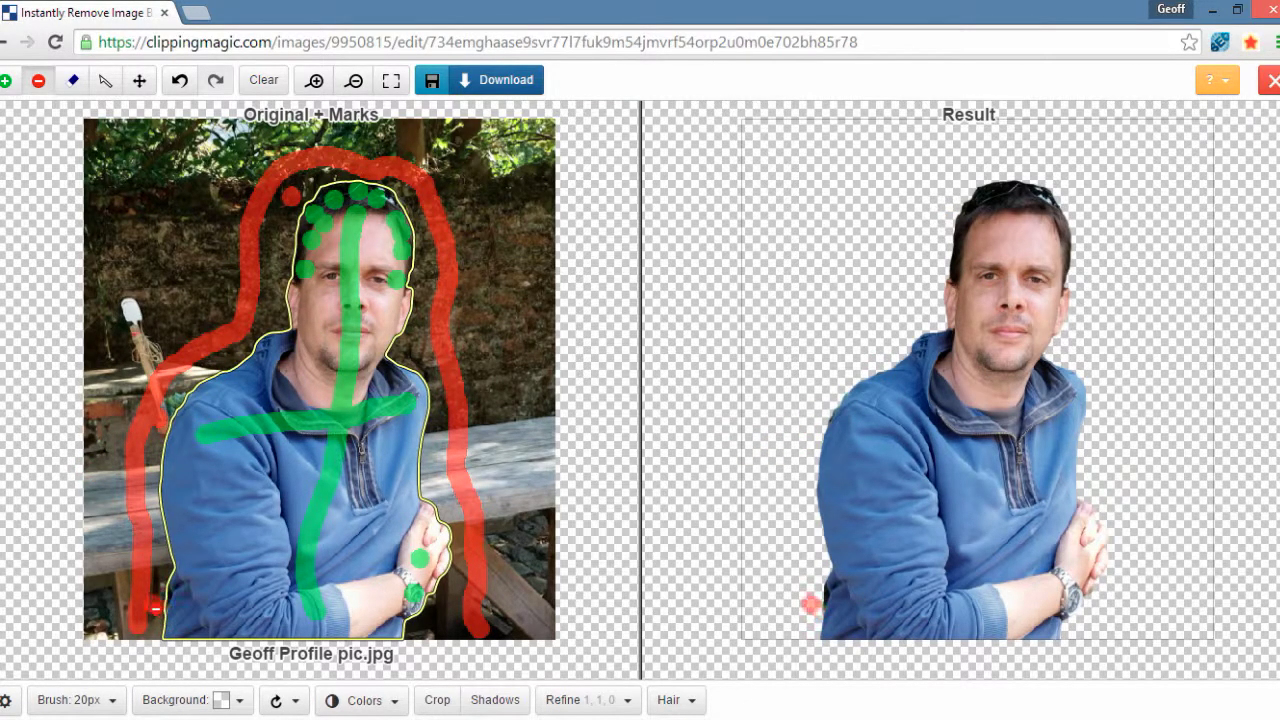
pyautogui.click(158, 603)
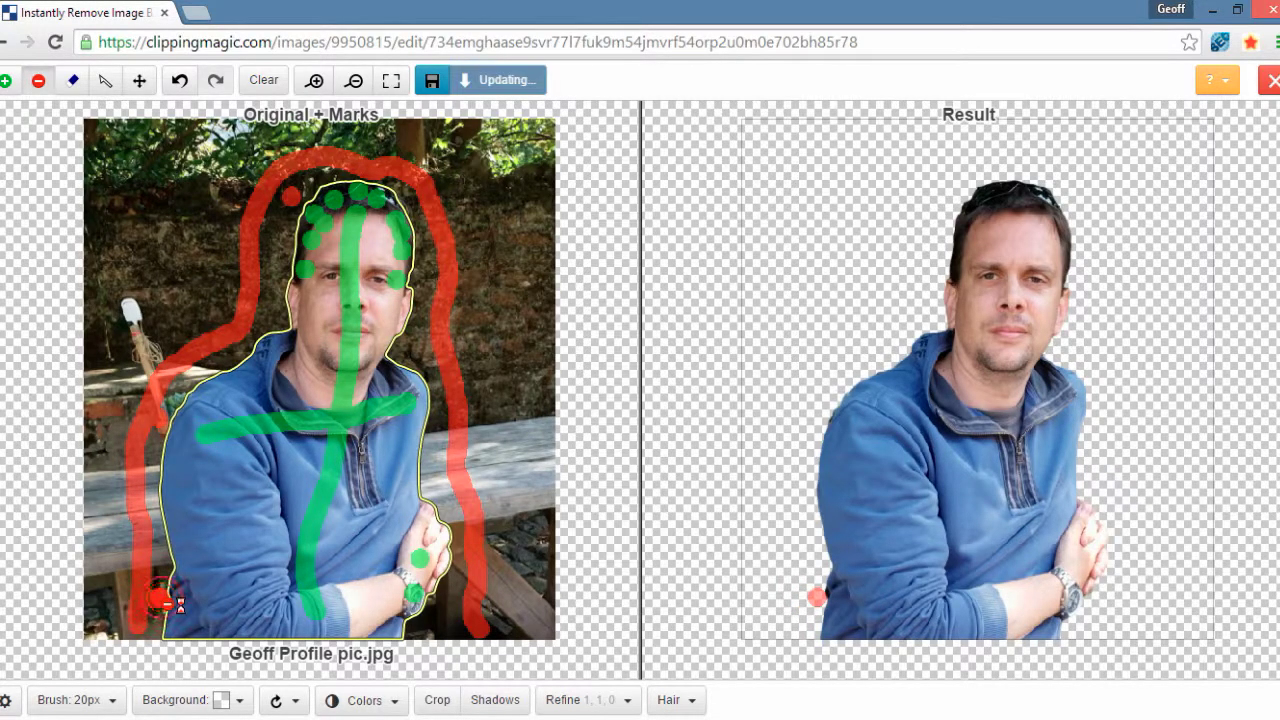
pyautogui.click(163, 596)
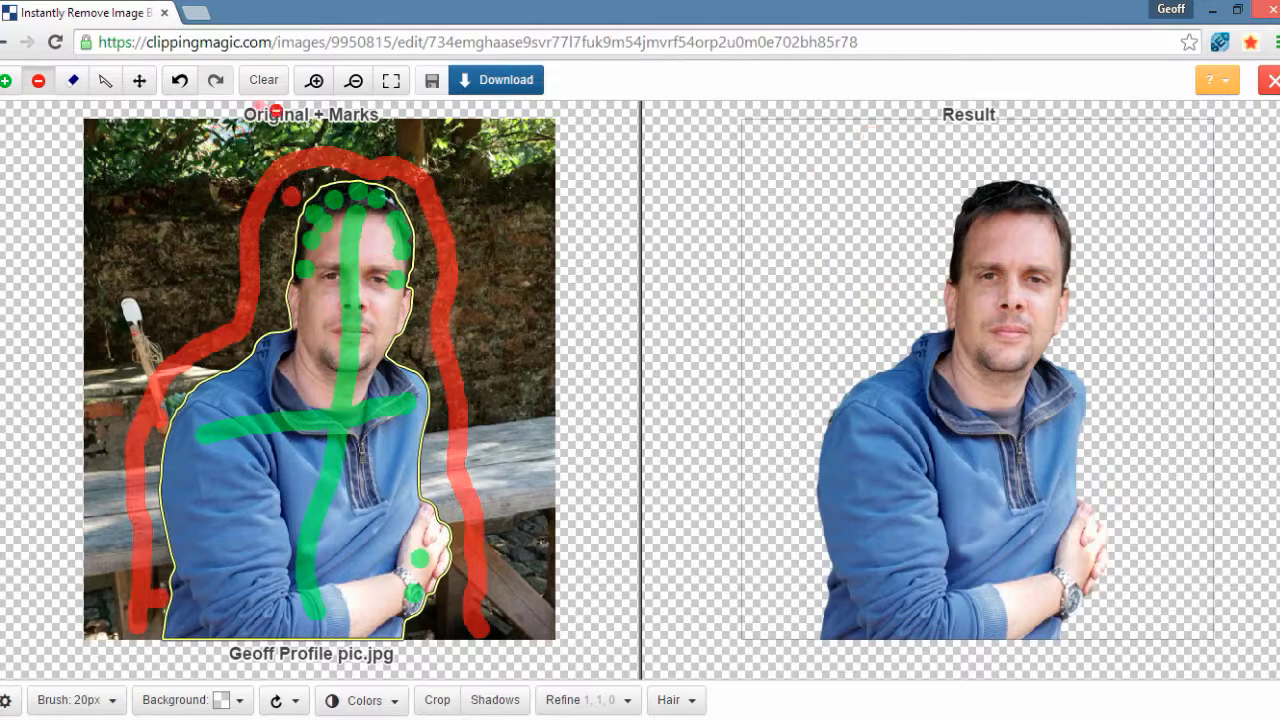
pyautogui.click(315, 80)
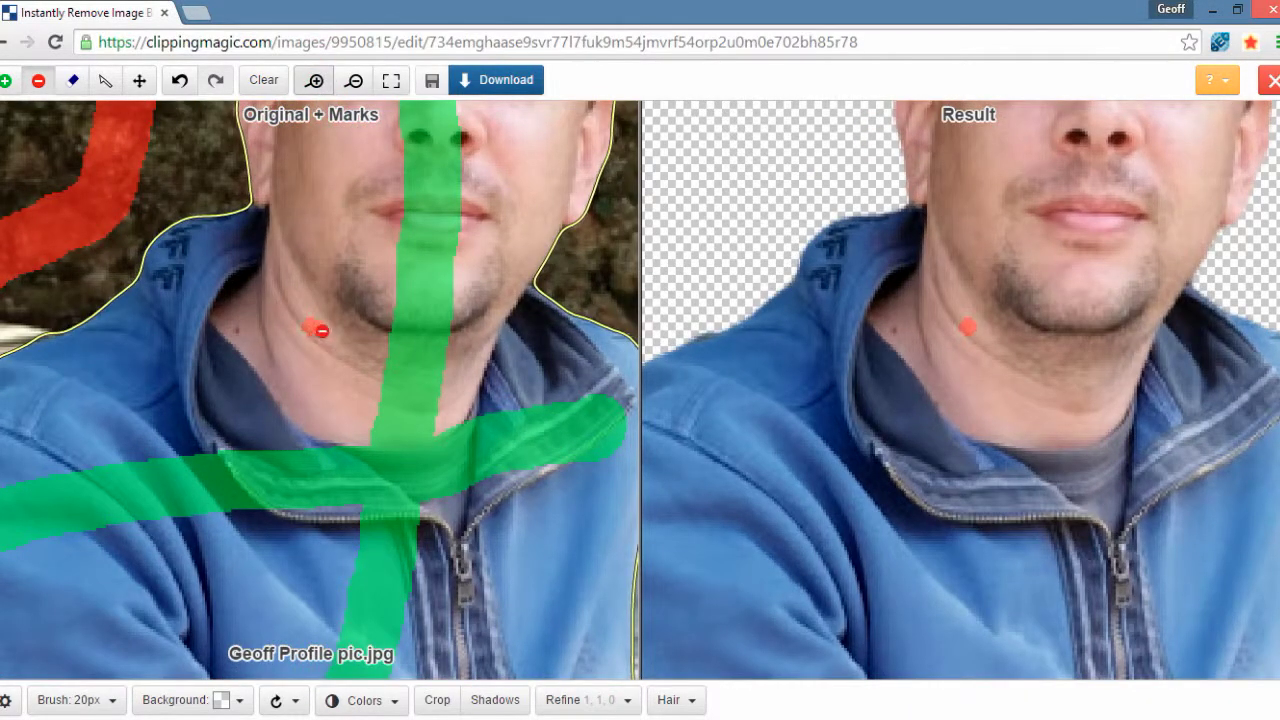
# Pan to the top of the head and put two red remove dots at the left hair edge.
pyautogui.scroll(3, 320, 329)
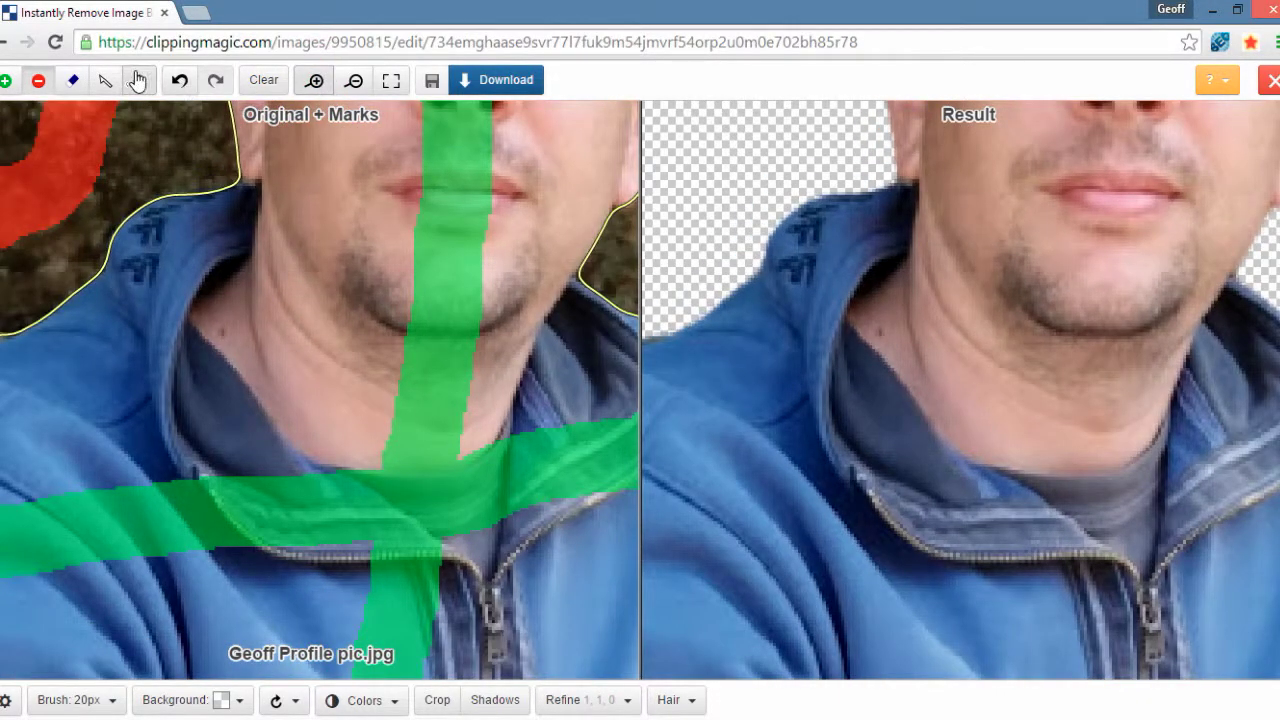
pyautogui.click(139, 80)
pyautogui.moveTo(377, 223); pyautogui.dragTo(286, 586)
pyautogui.moveTo(275, 155); pyautogui.dragTo(243, 306)
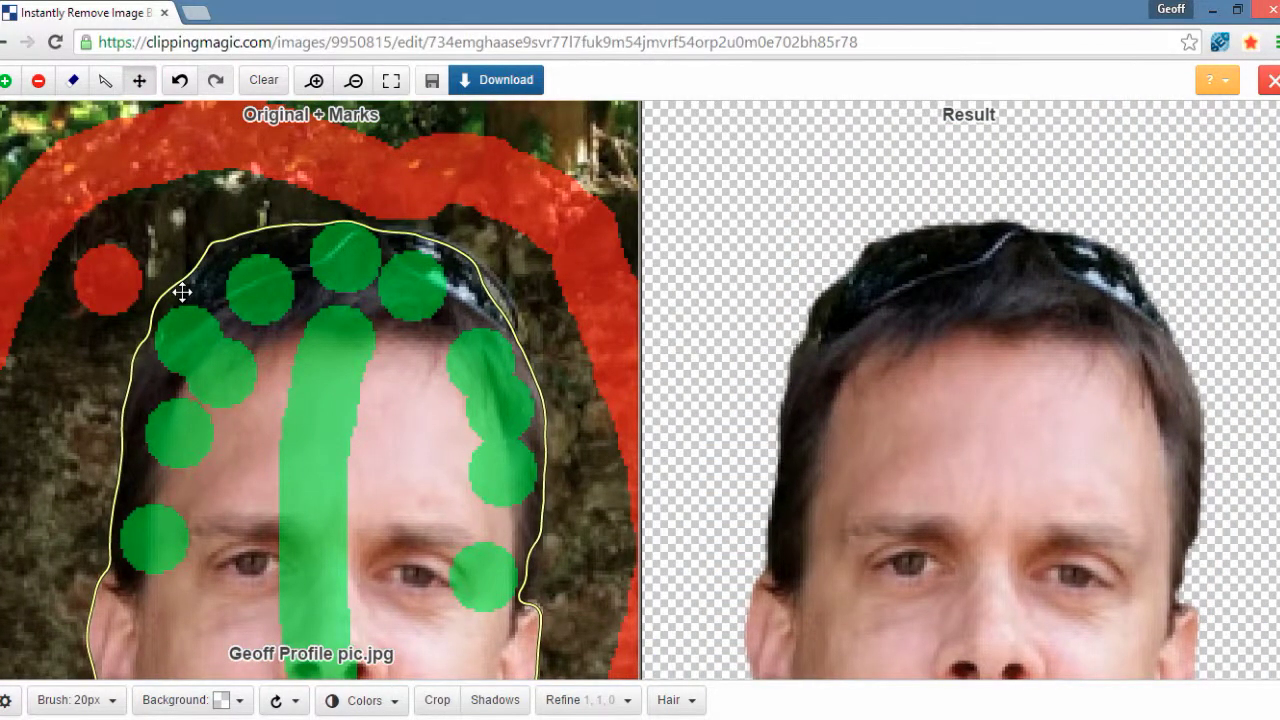
pyautogui.click(38, 80)
pyautogui.click(165, 281)
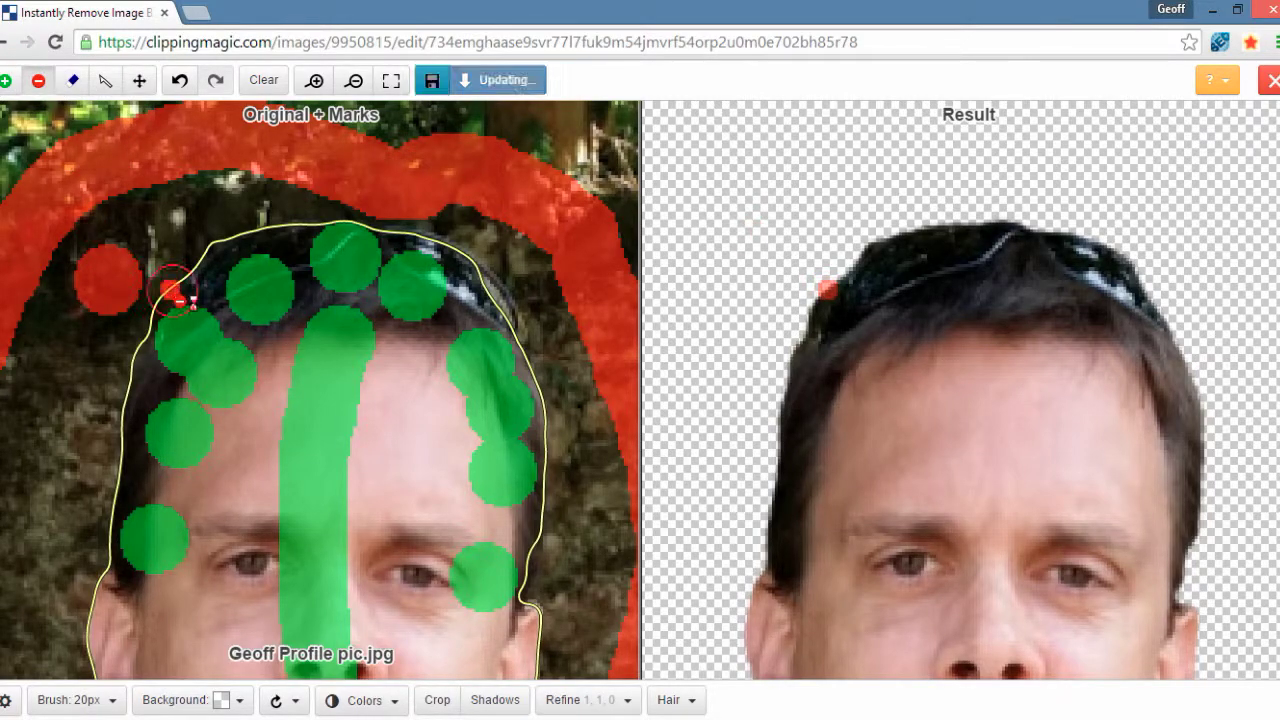
pyautogui.click(157, 314)
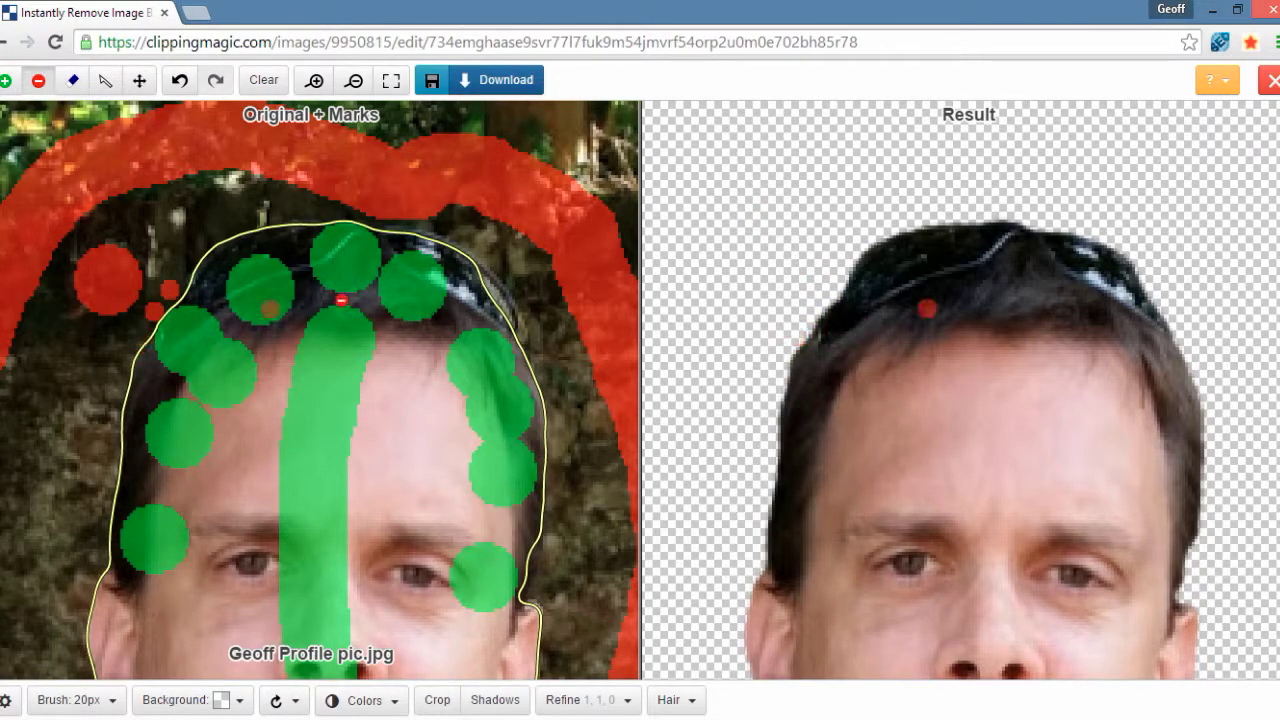
# Add green keep dots along the hair edge beside the sunglasses and across the top of the head.
pyautogui.click(6, 80)
pyautogui.click(489, 289)
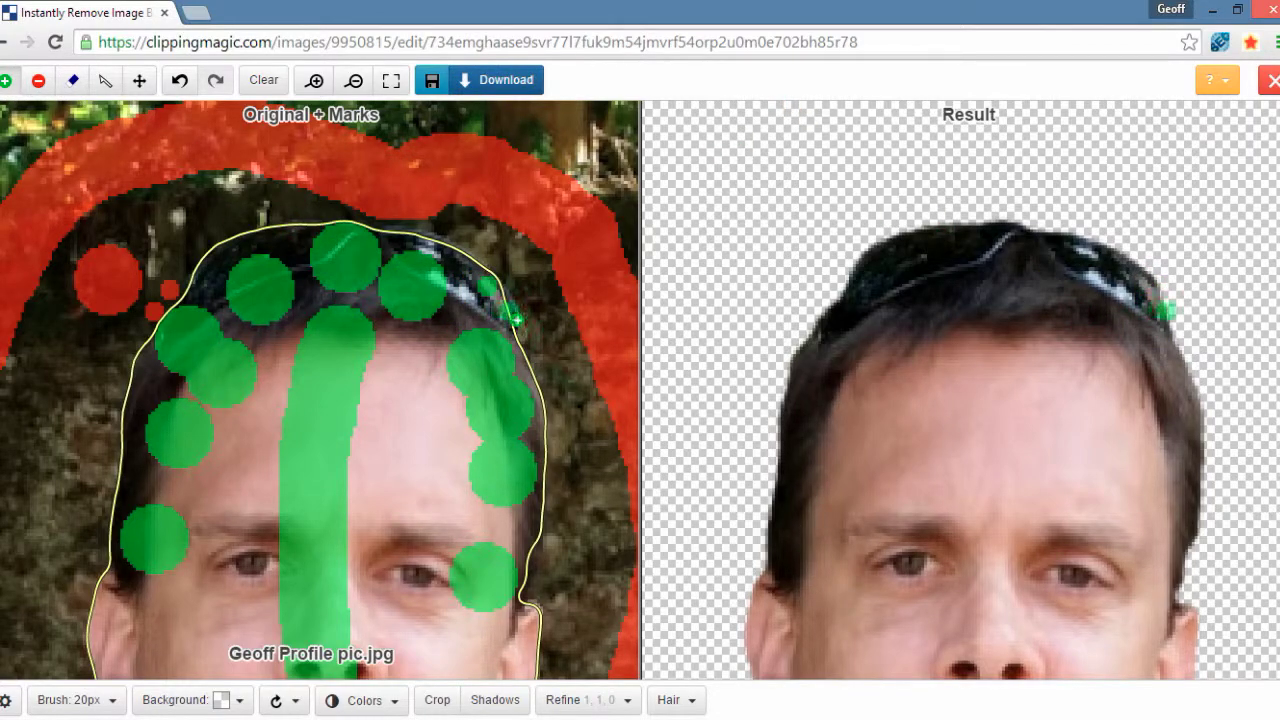
pyautogui.click(507, 316)
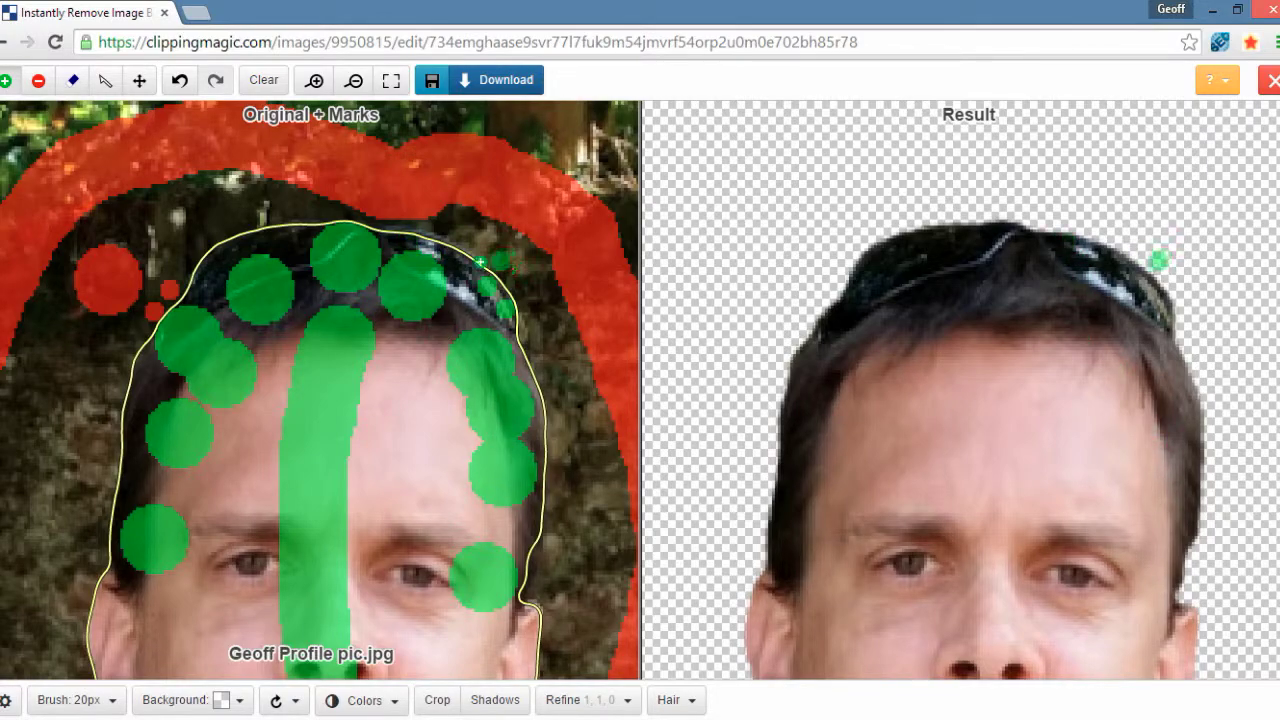
pyautogui.click(402, 240)
pyautogui.click(430, 246)
pyautogui.click(465, 272)
pyautogui.scroll(-4, 468, 279)
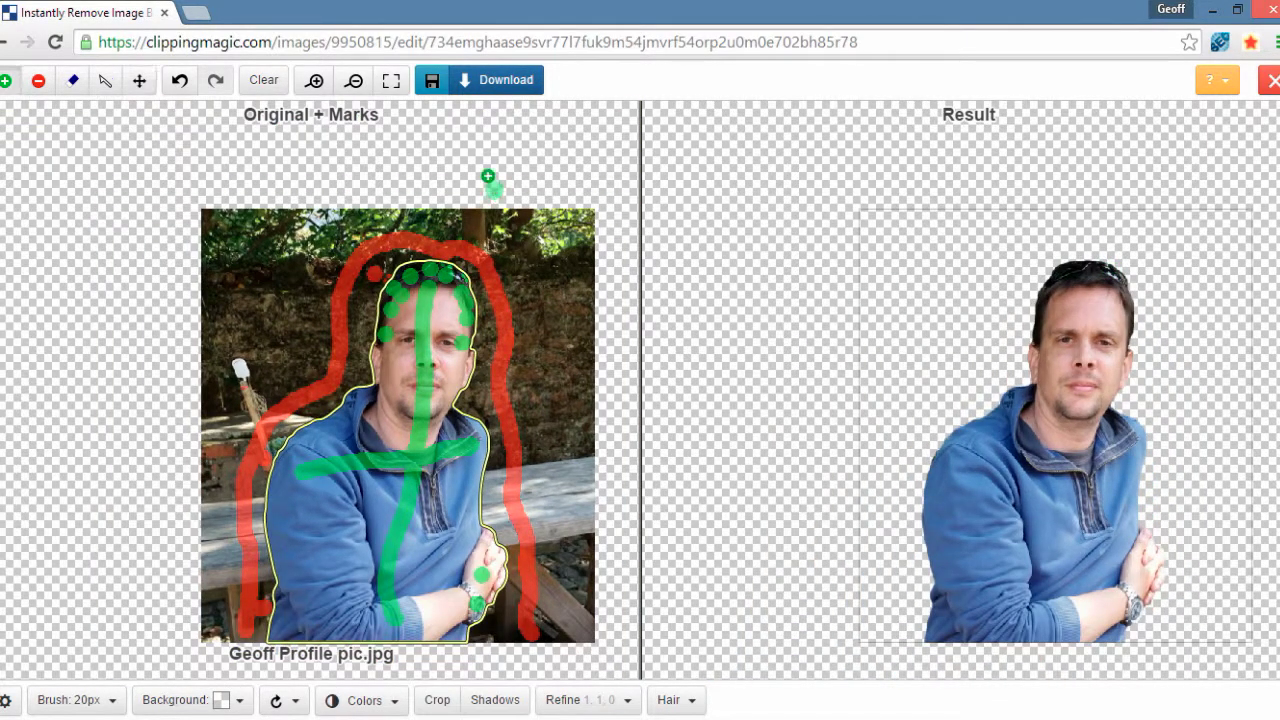
pyautogui.click(505, 84)
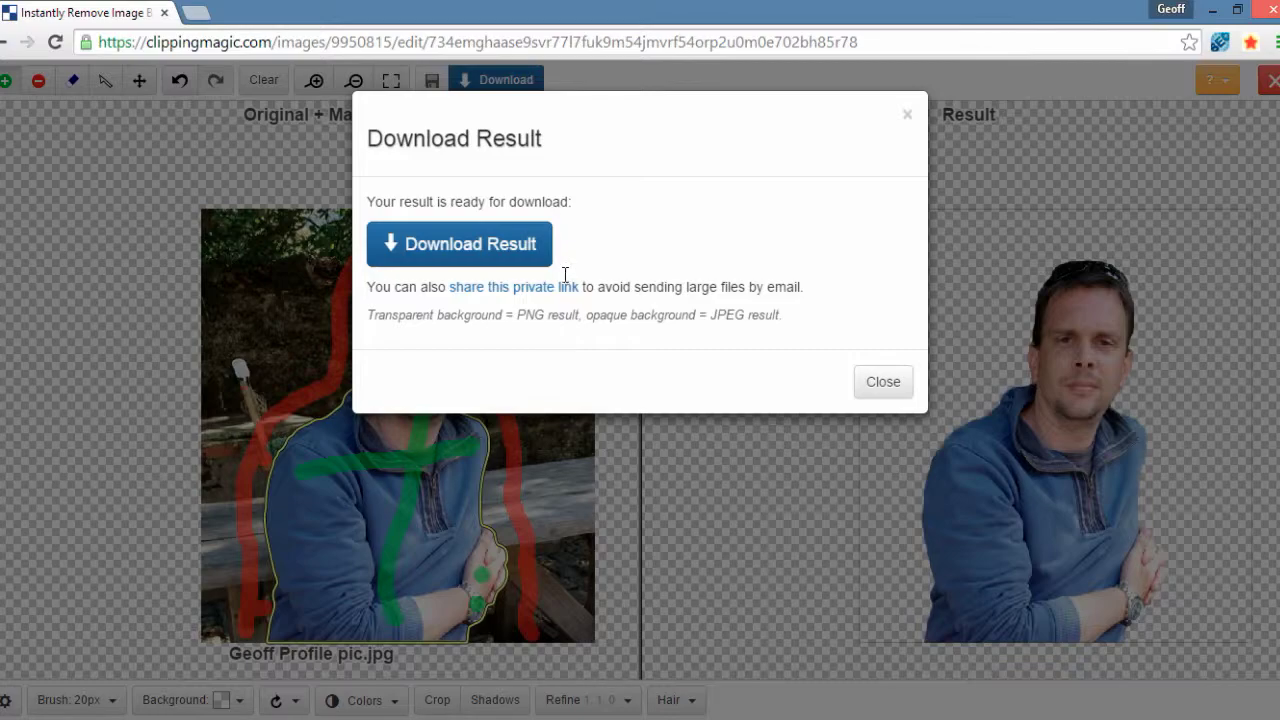
pyautogui.click(907, 115)
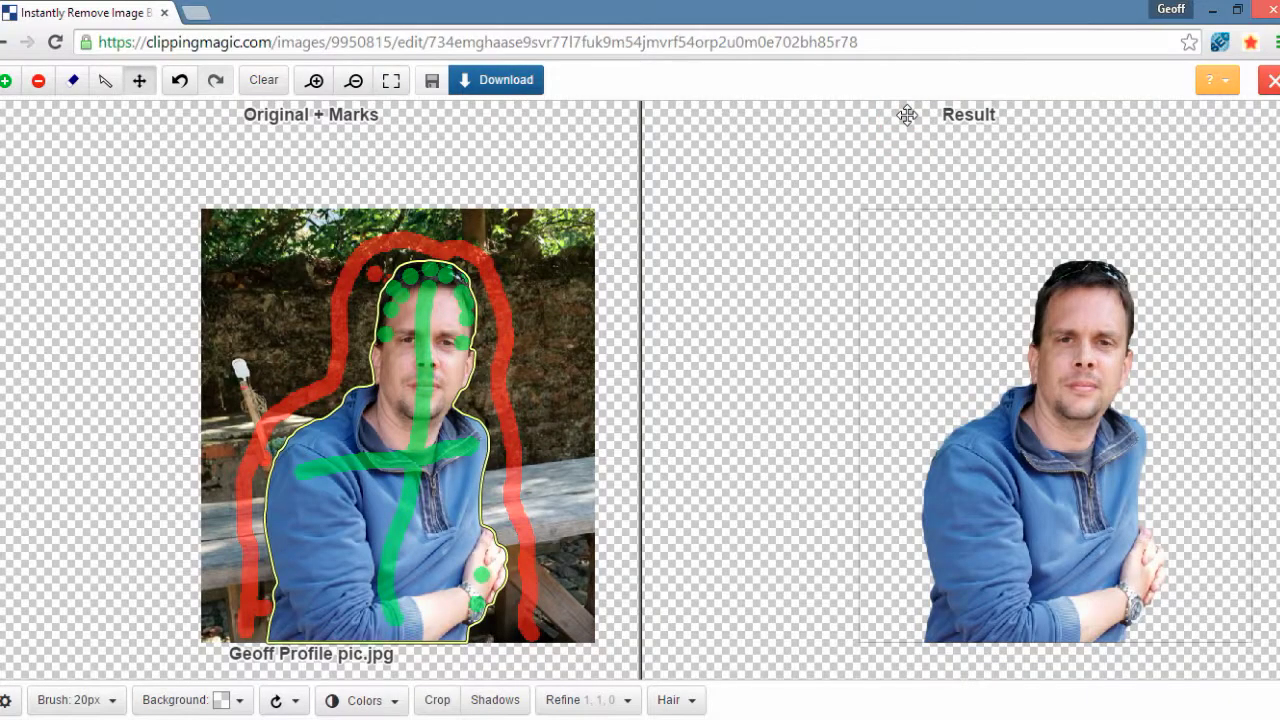